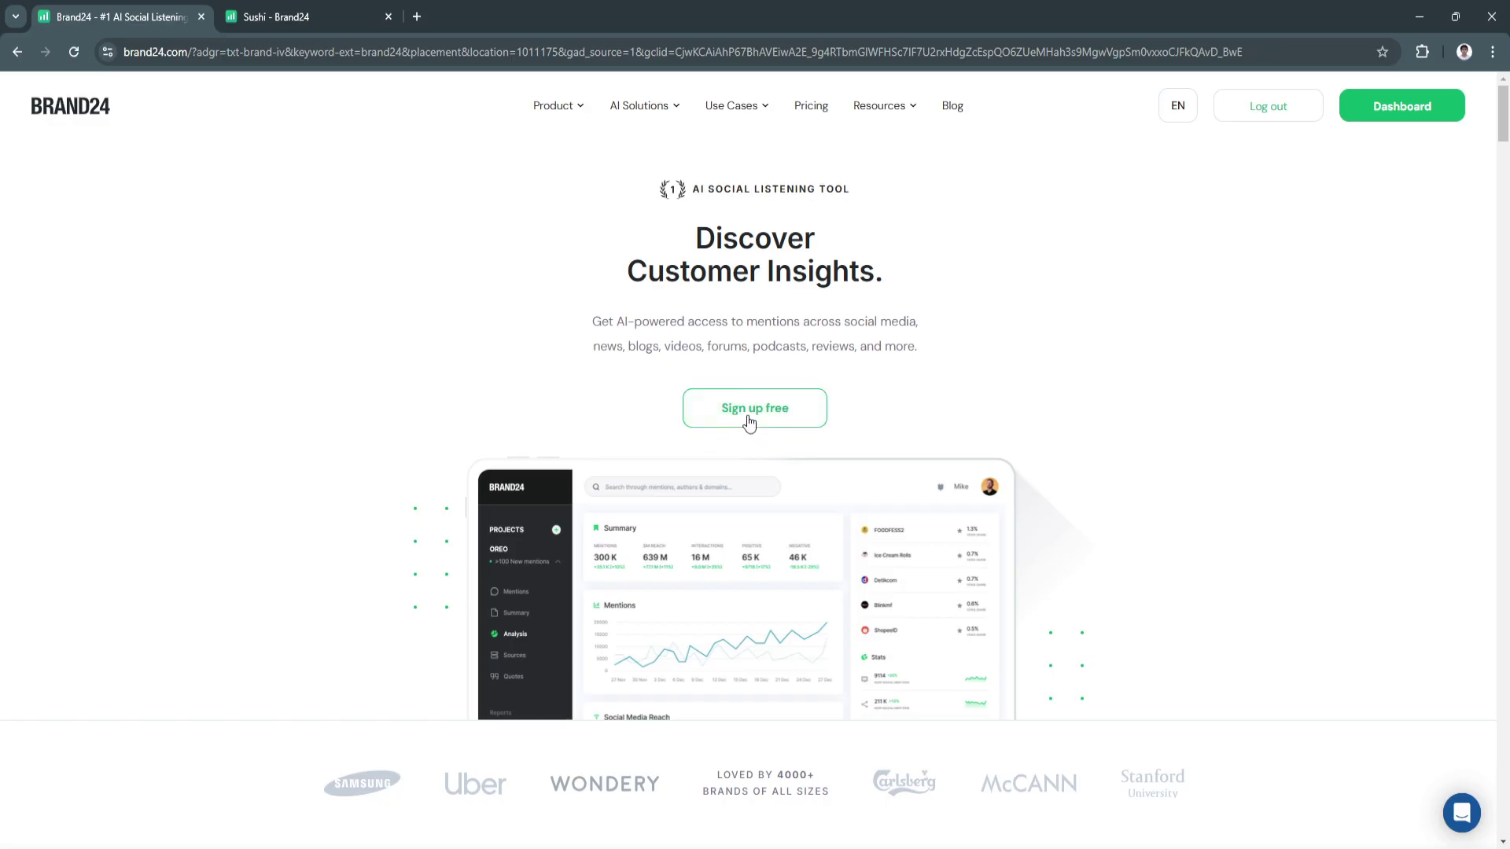
- Switch to the Sushi project's Mentions page in Brand24
click(277, 17)
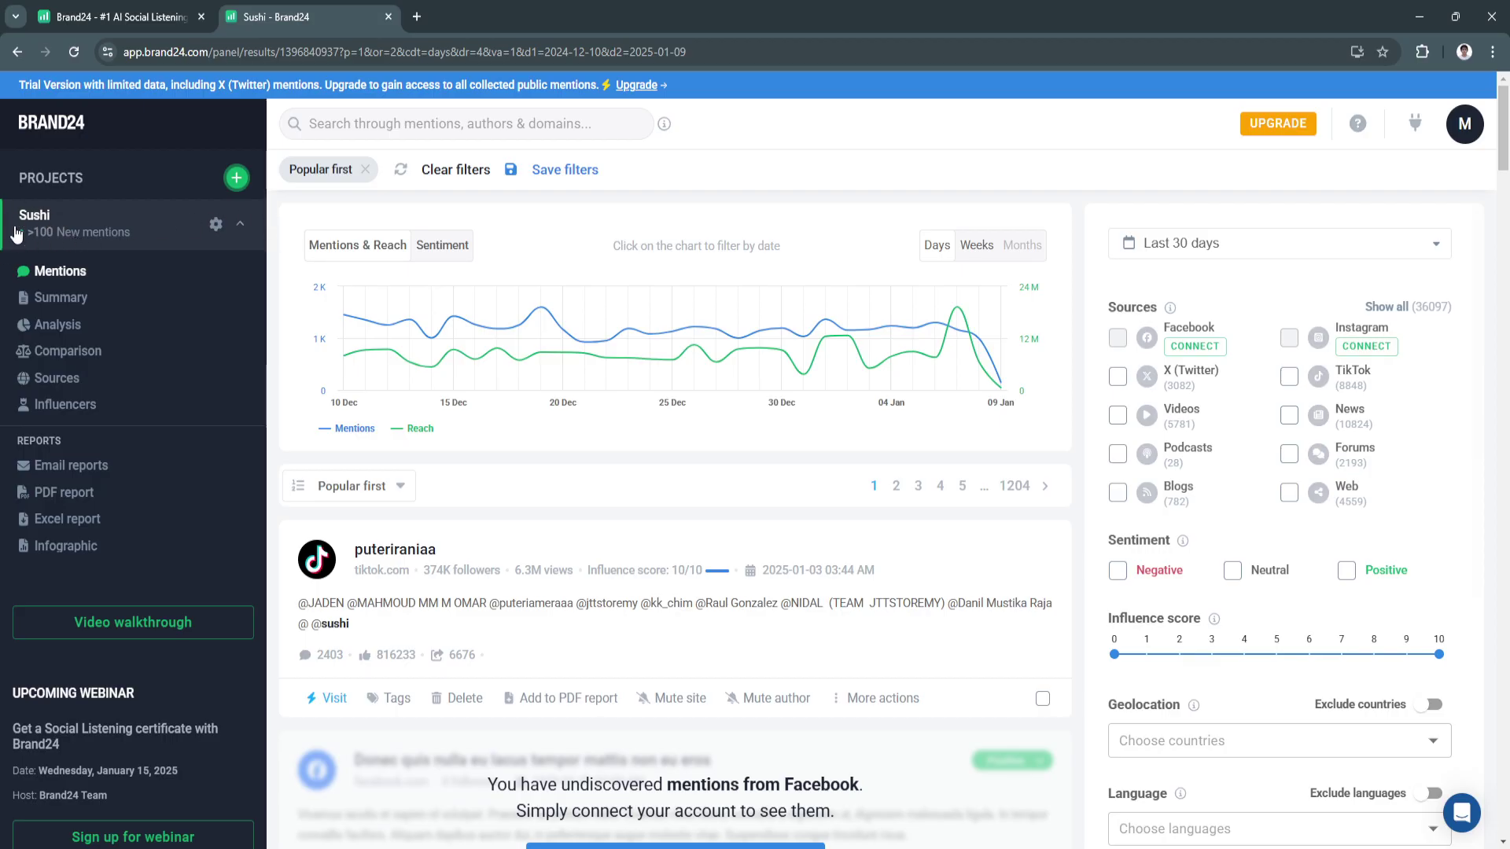
mouse_move(991, 342)
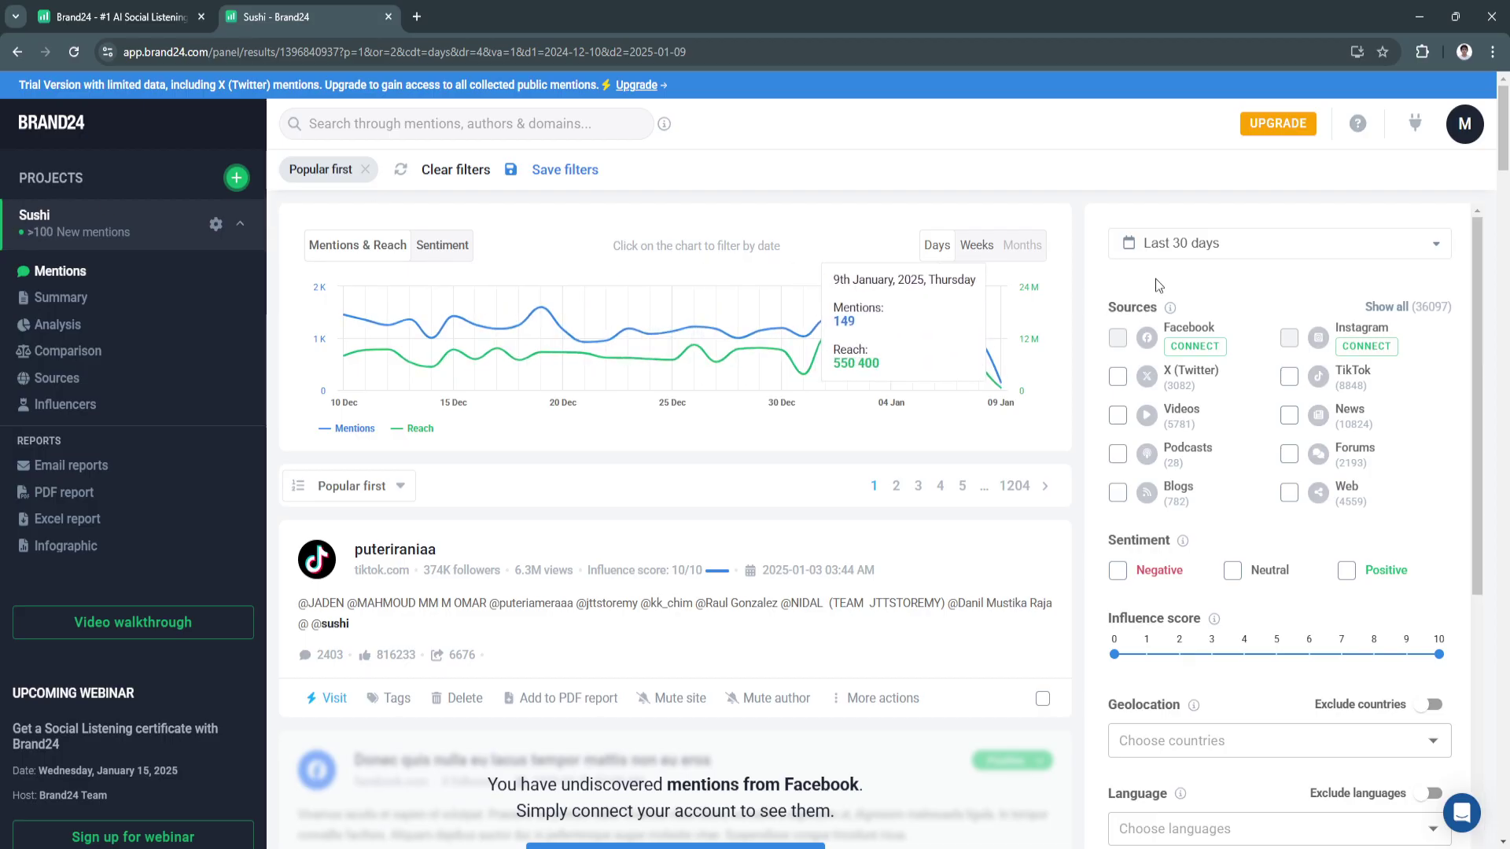
scroll(1297, 472, down, 1)
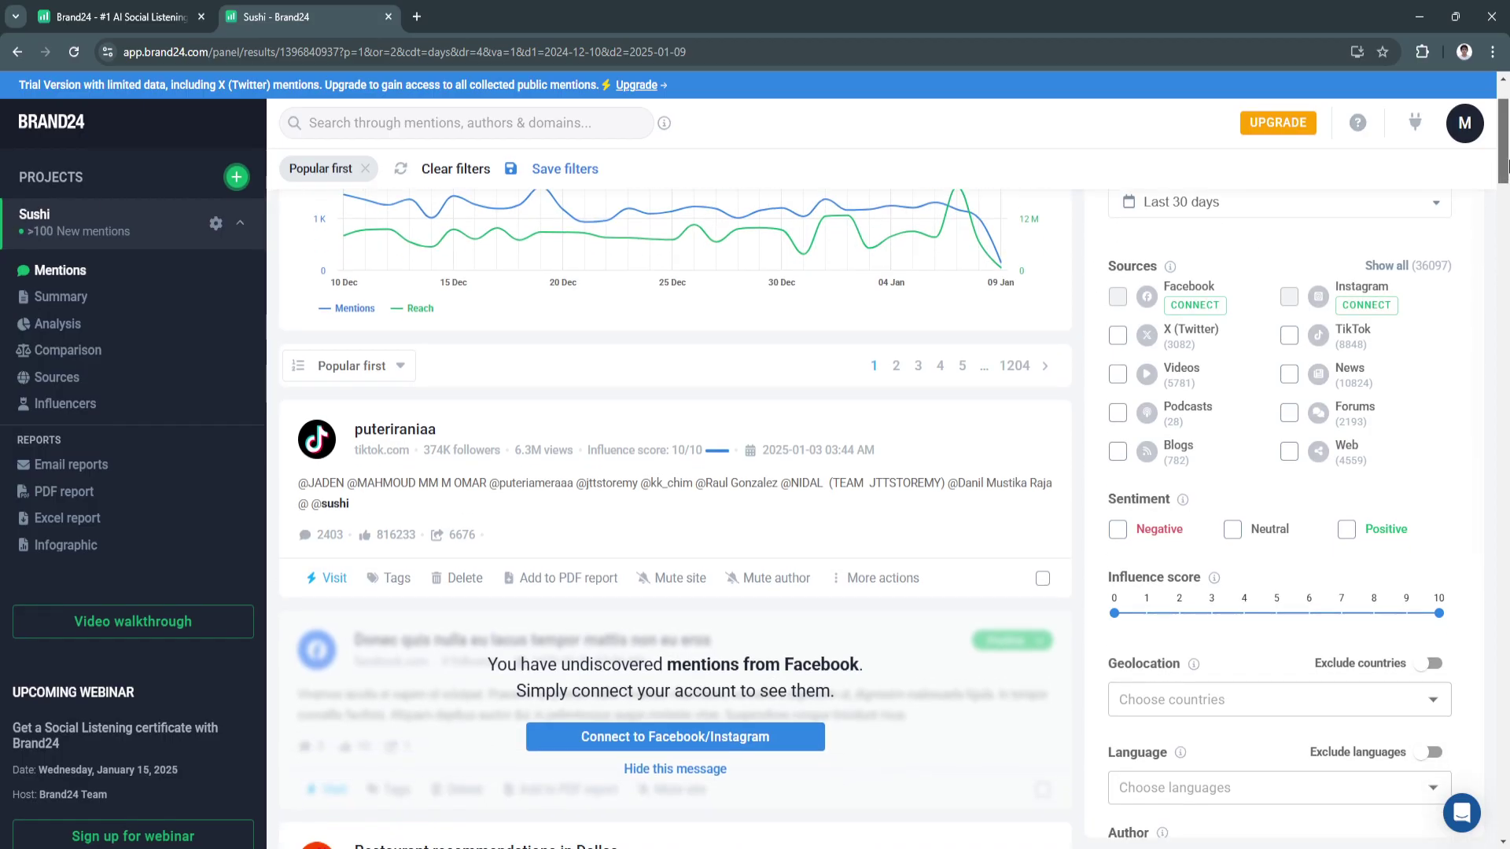
scroll(1298, 472, up, 1)
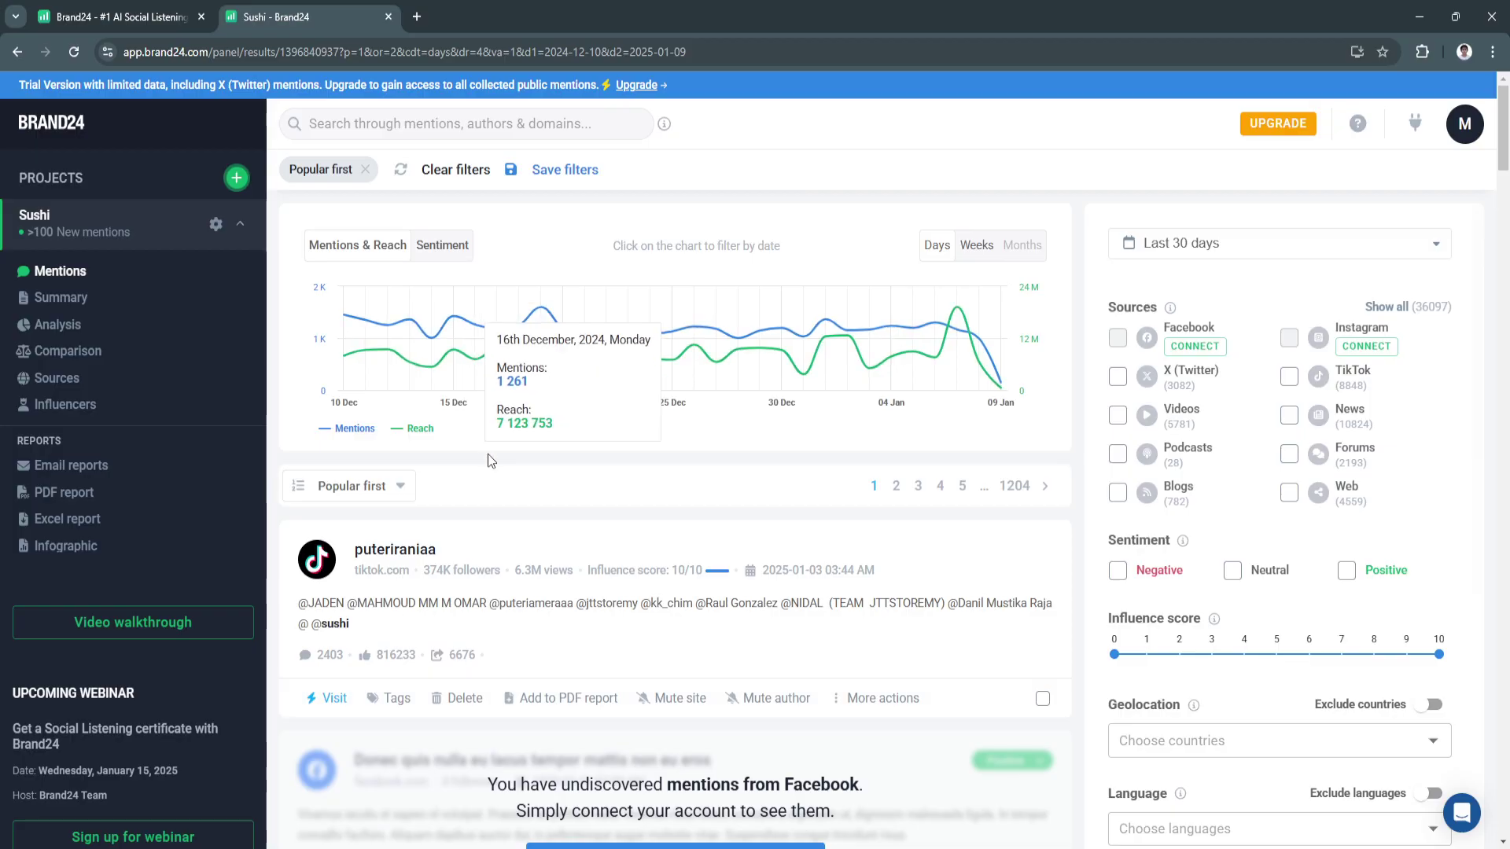
scroll(487, 454, down, 2)
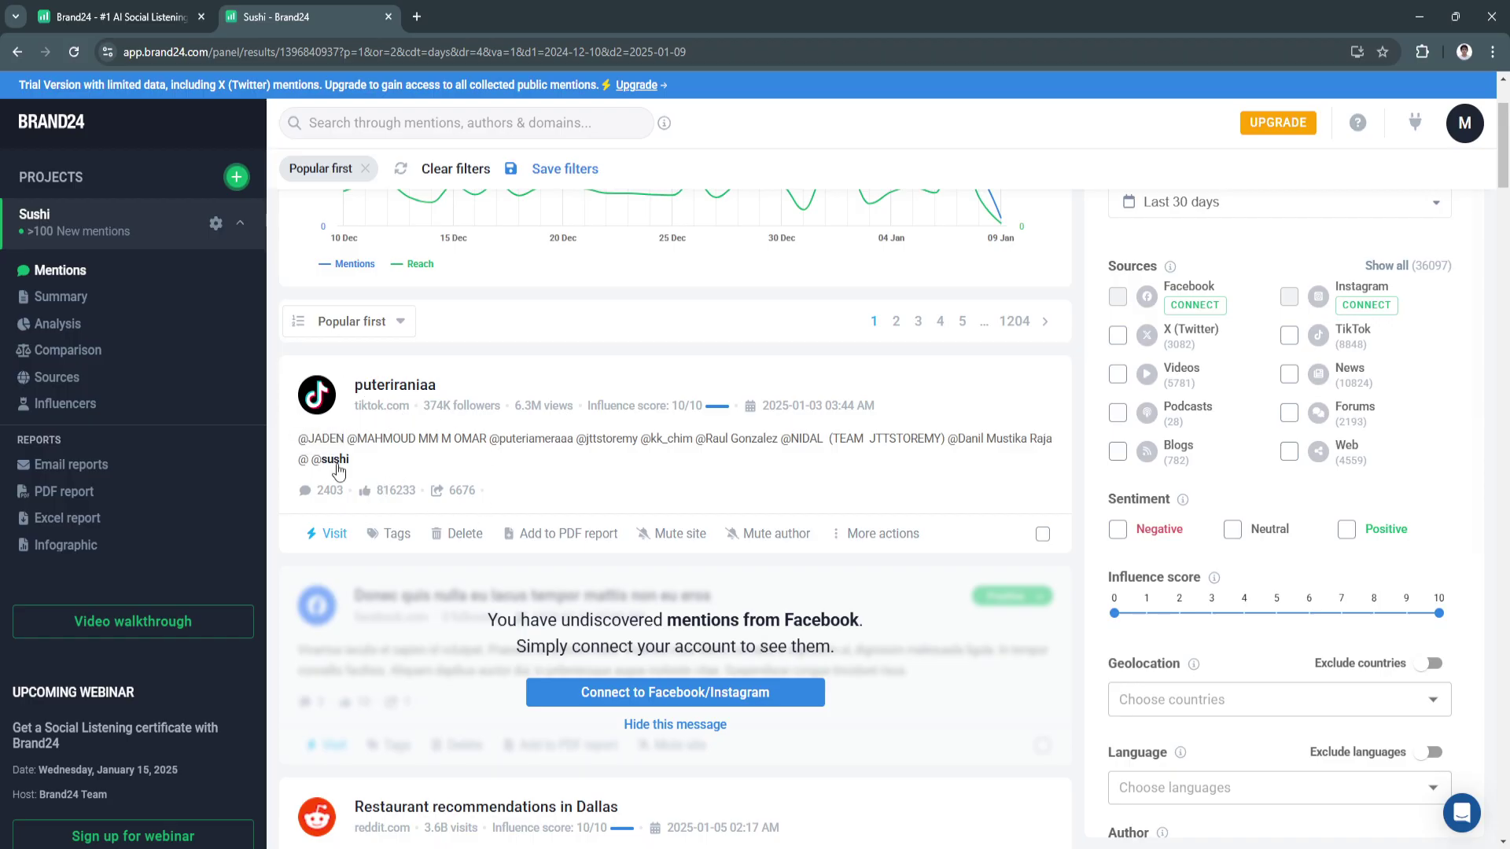
scroll(343, 460, down, 3)
scroll(519, 483, down, 2)
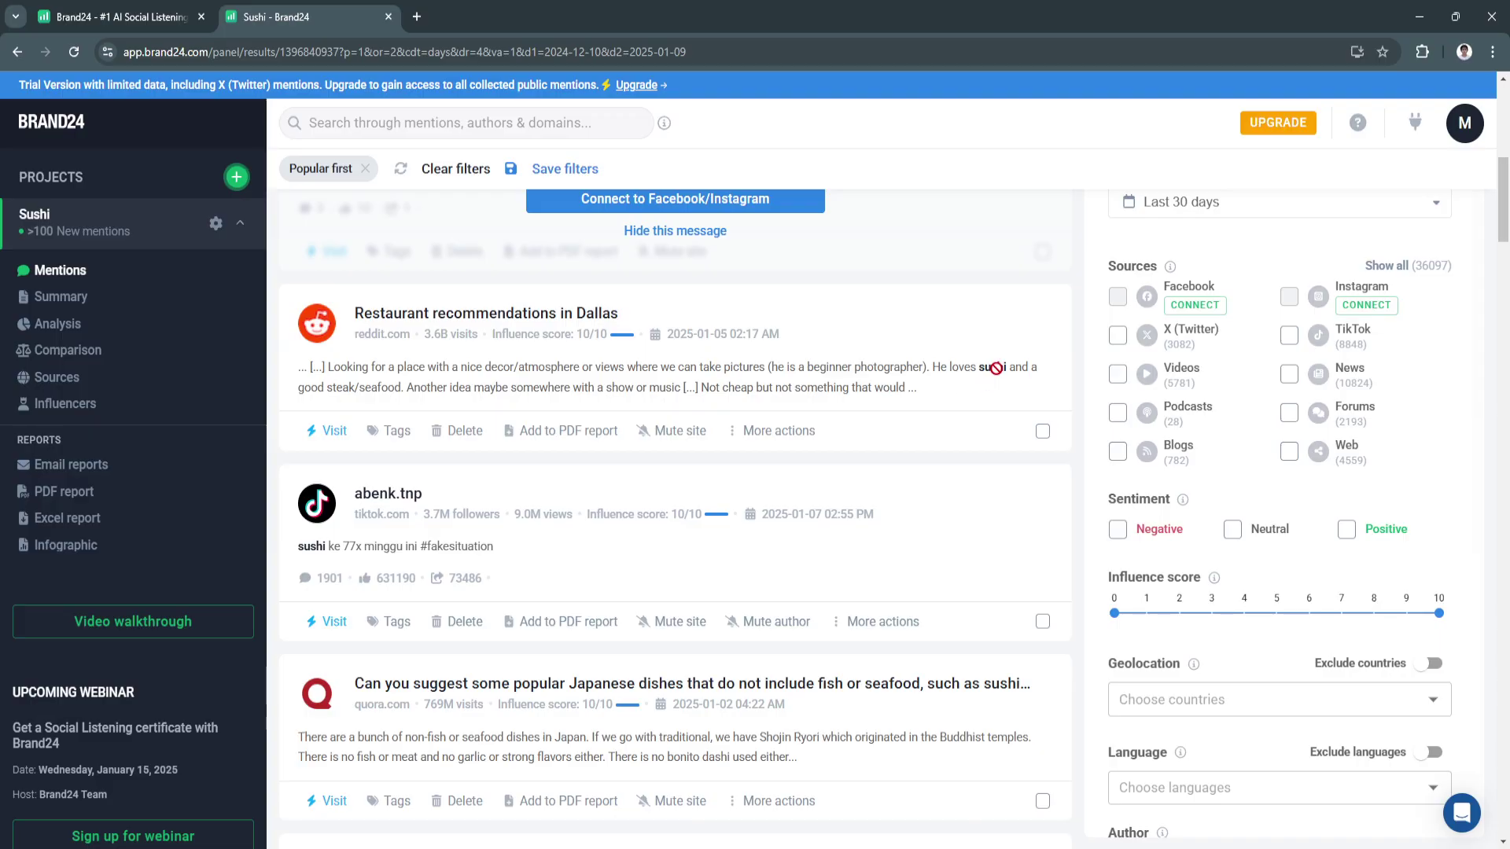
scroll(921, 496, down, 2)
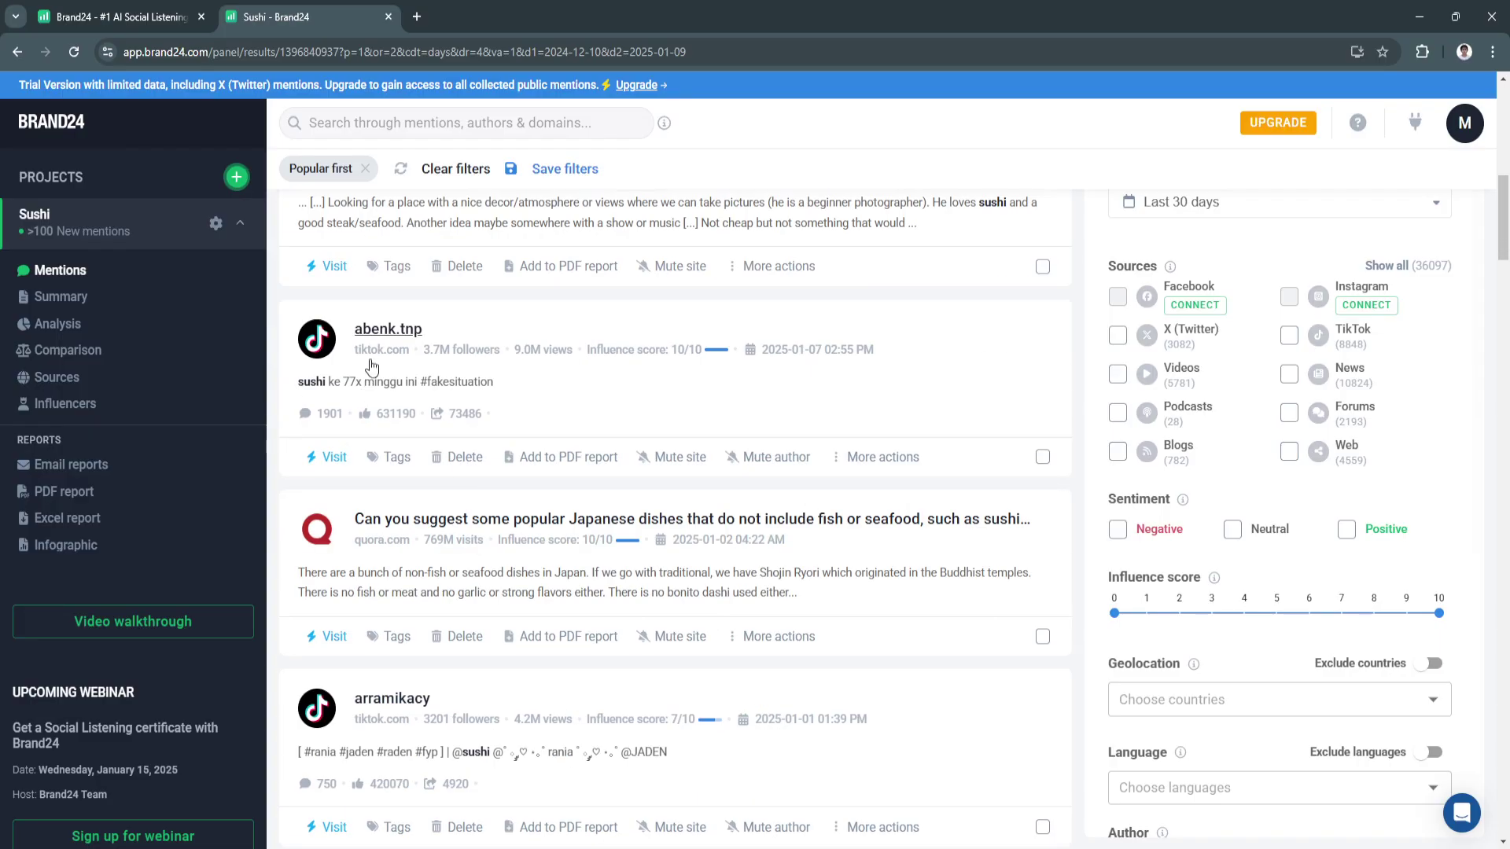
scroll(487, 498, down, 1)
scroll(377, 451, down, 2)
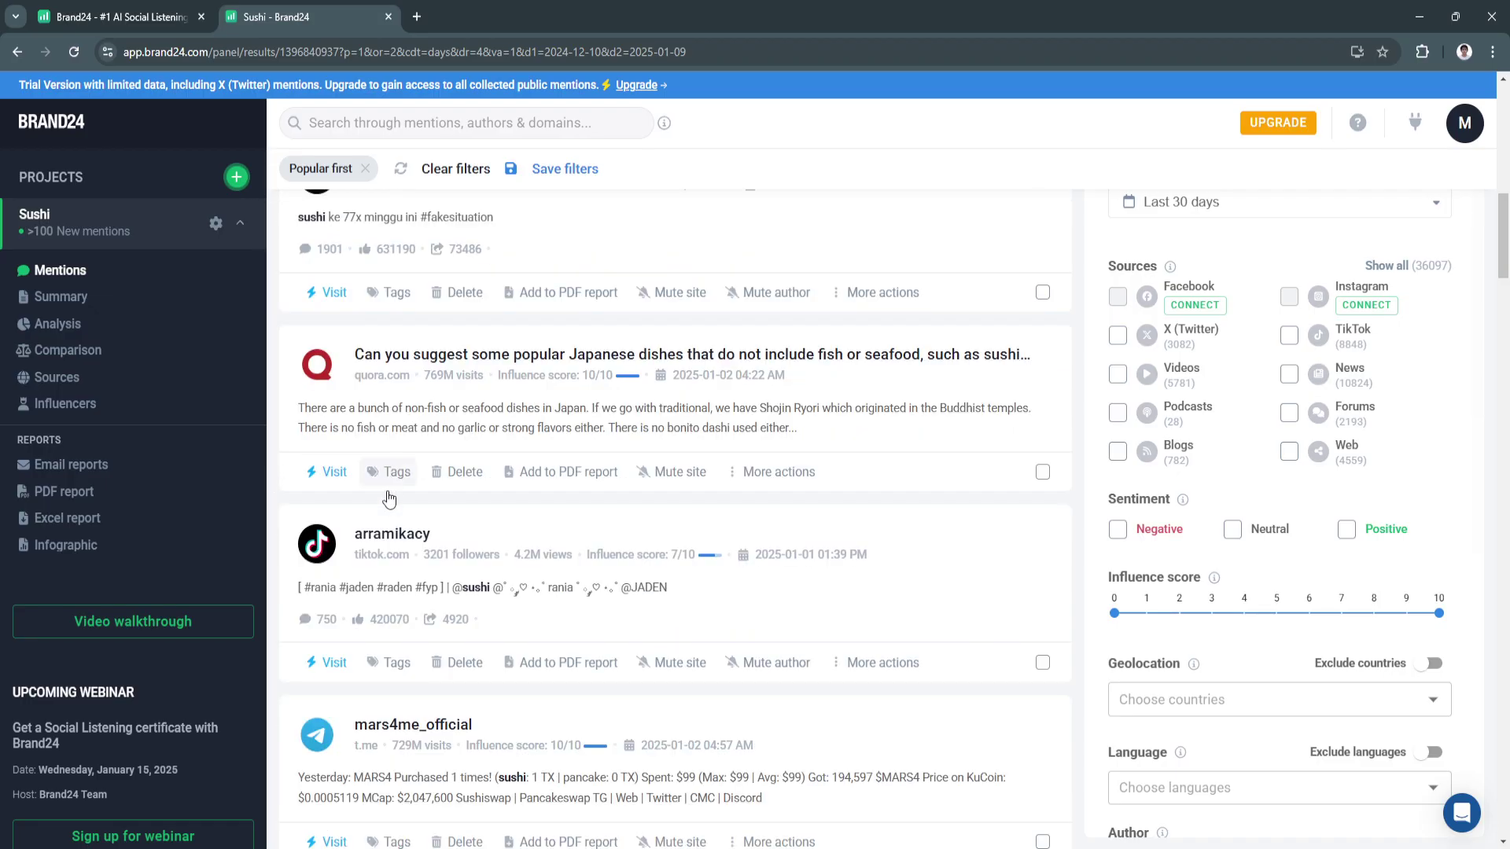
scroll(390, 508, down, 2)
scroll(402, 559, down, 2)
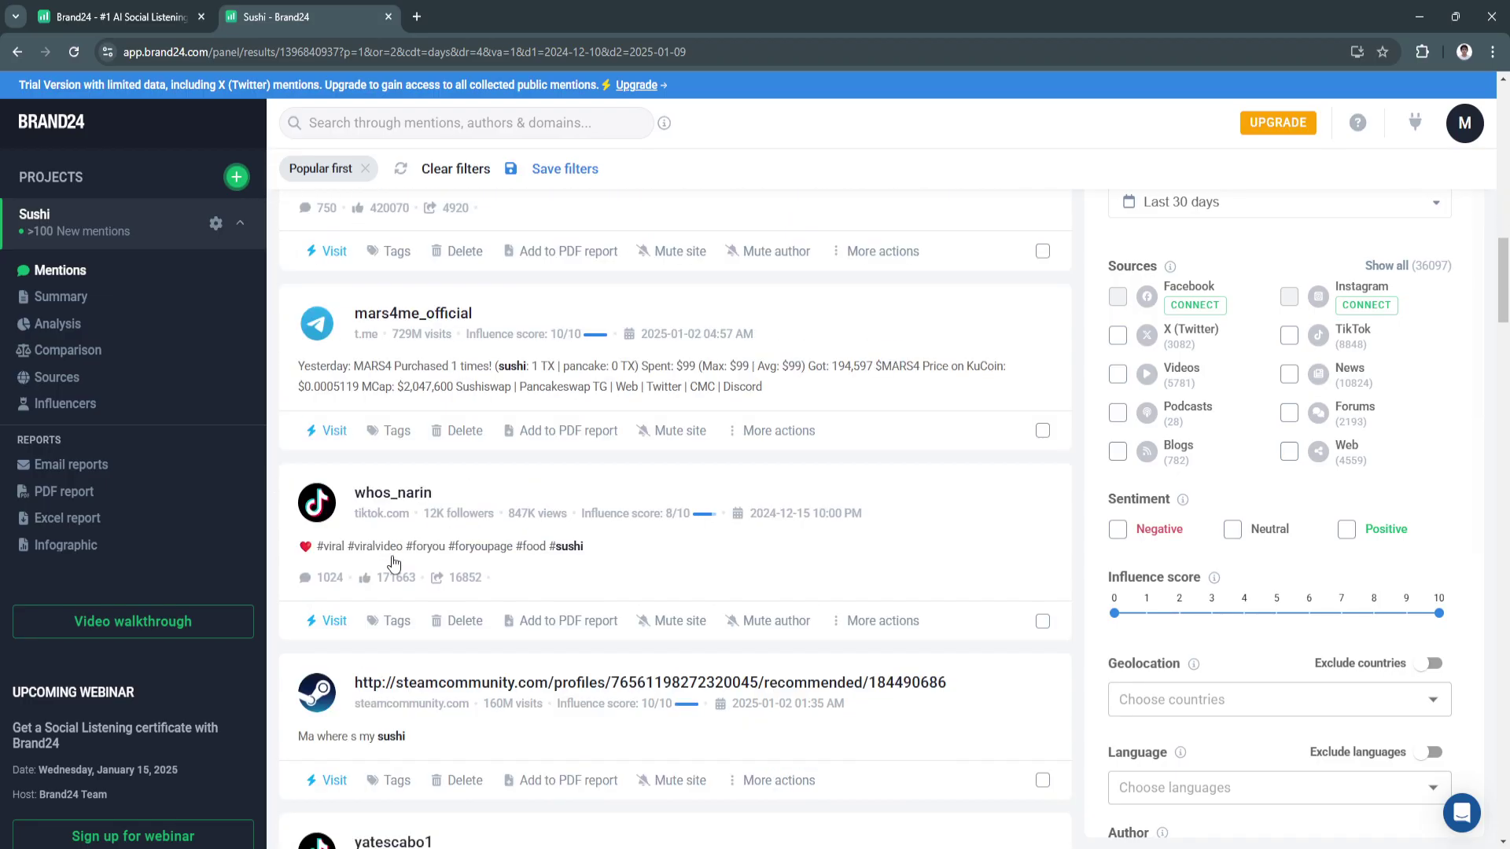
scroll(402, 560, down, 2)
scroll(354, 538, down, 2)
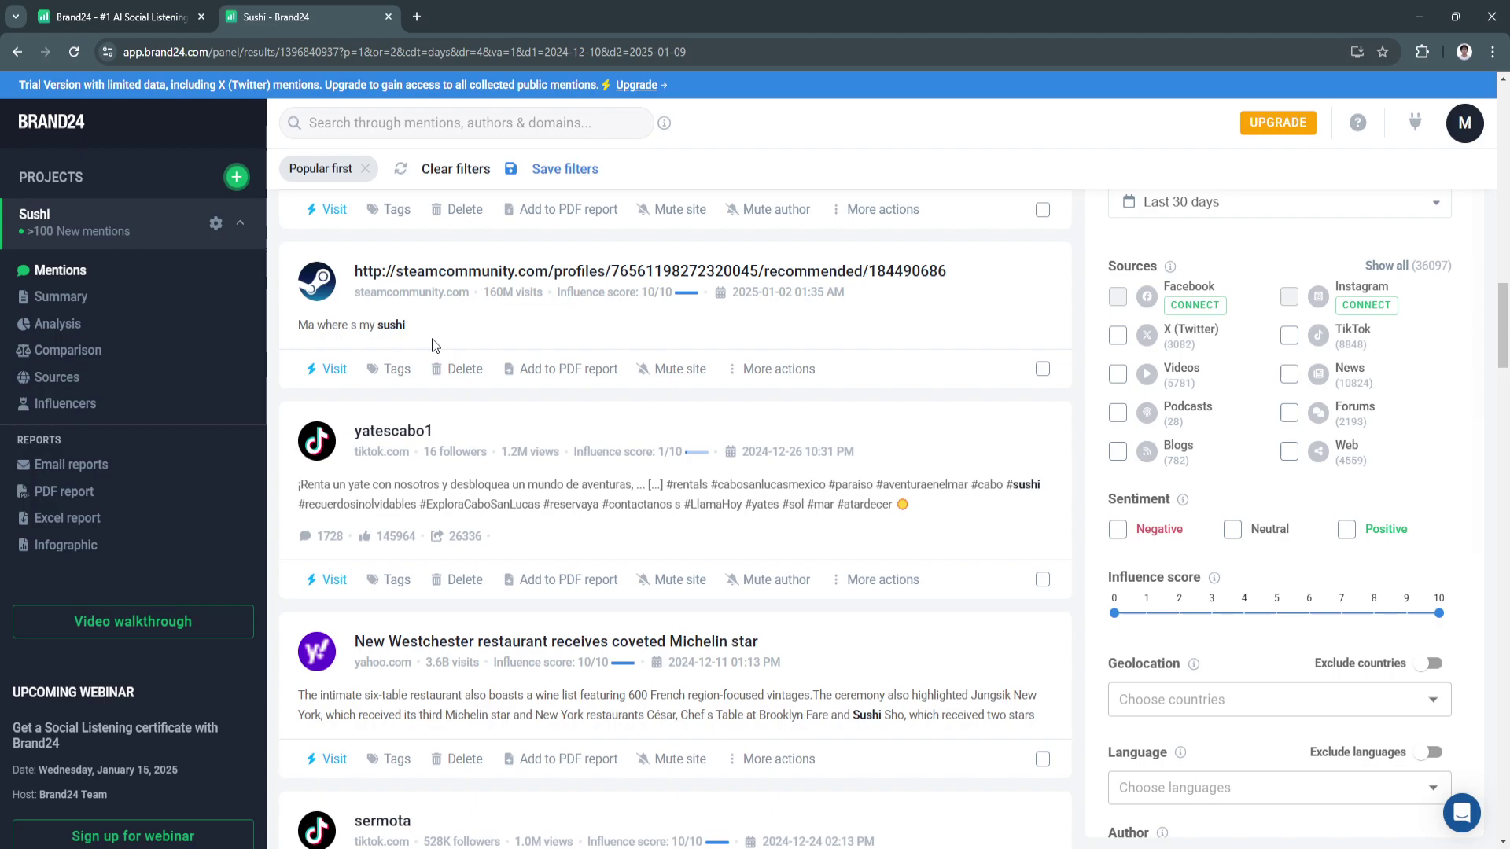
scroll(380, 423, down, 2)
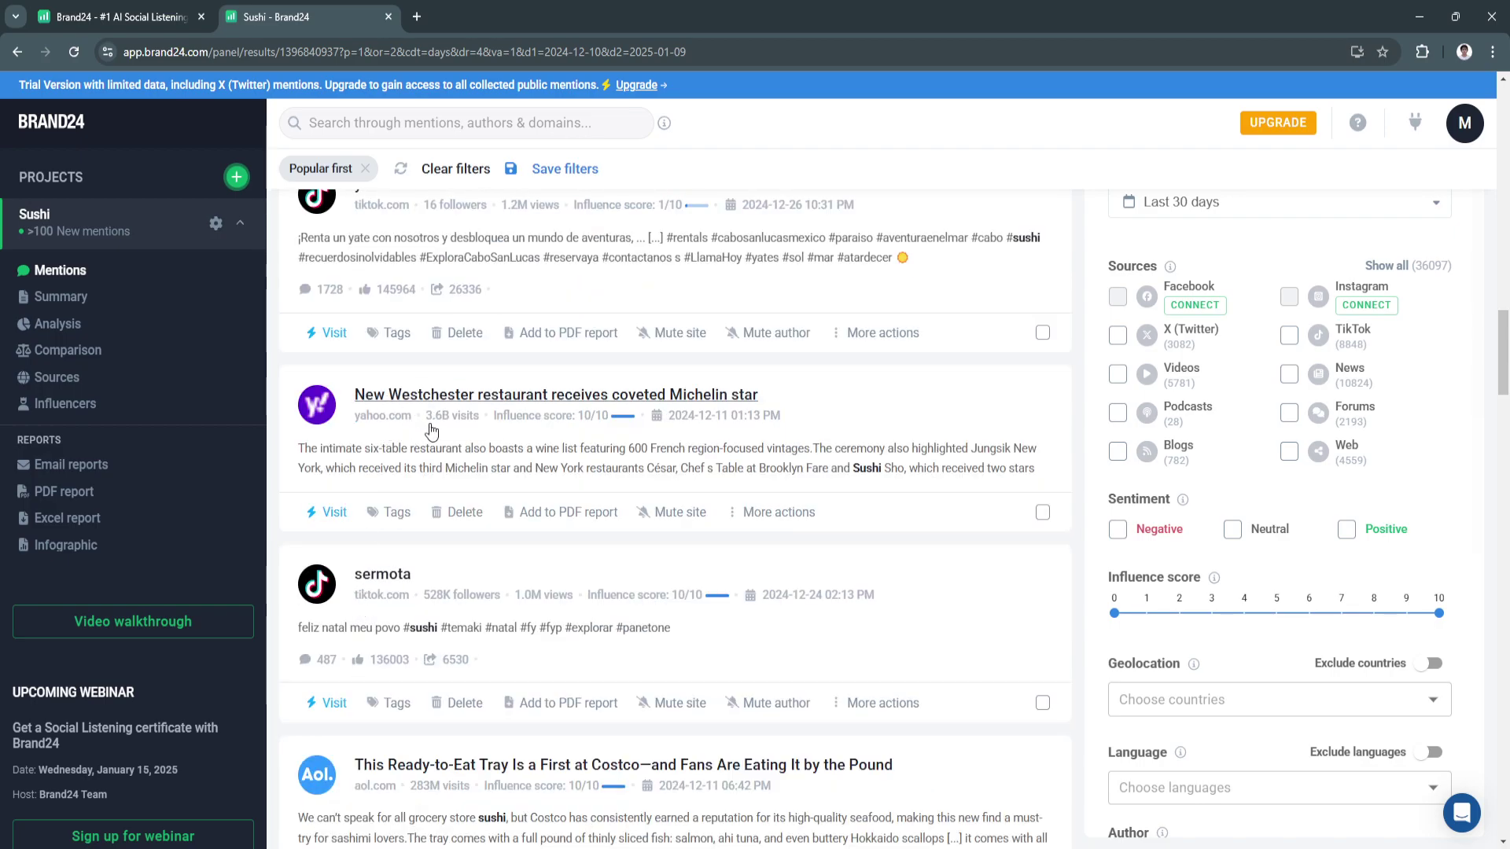
scroll(746, 612, up, 3)
scroll(746, 611, up, 3)
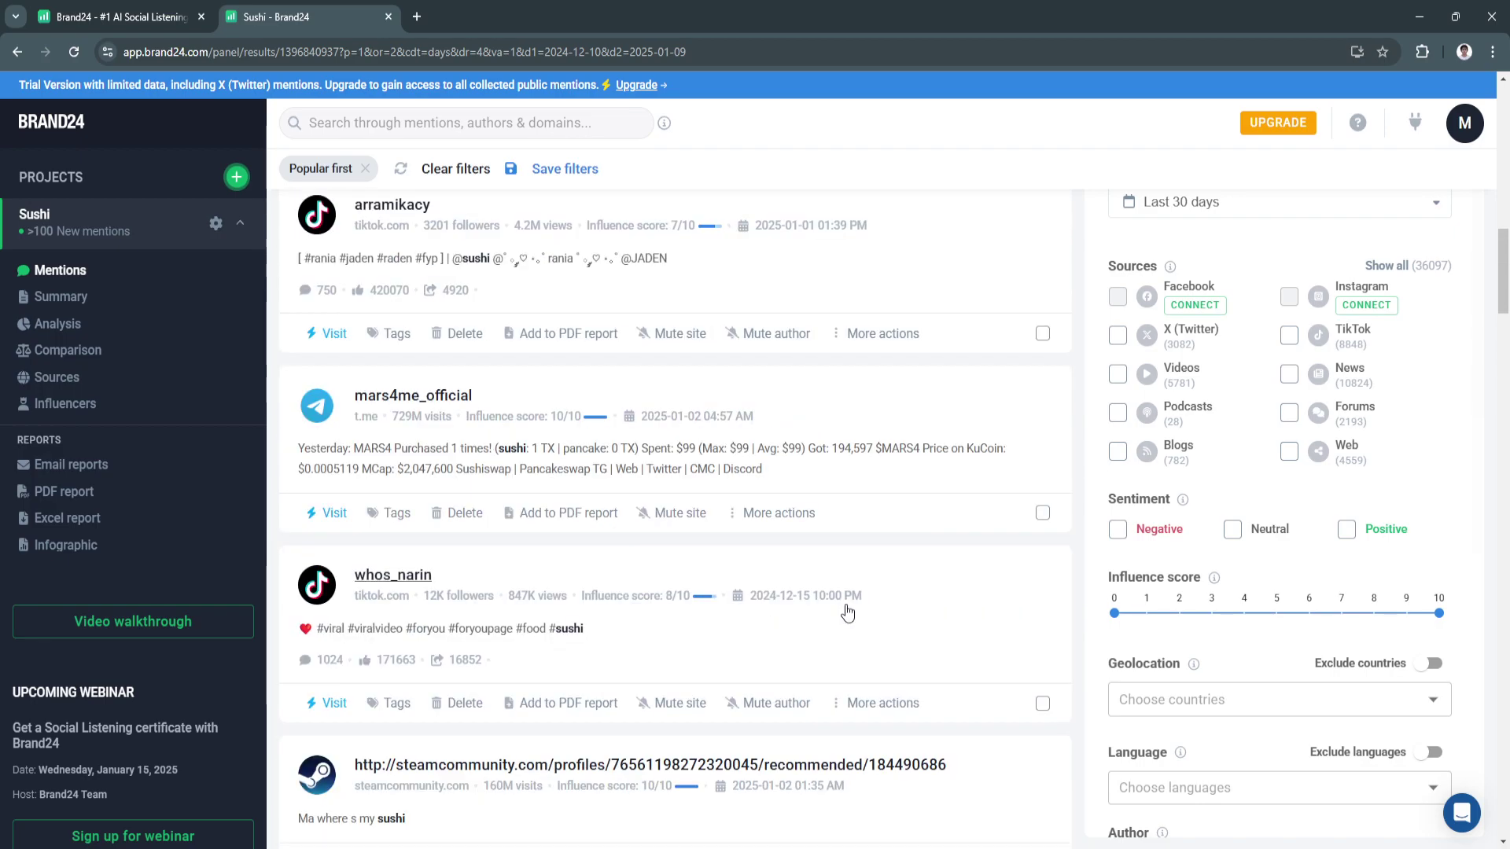
scroll(849, 611, up, 3)
scroll(867, 602, up, 3)
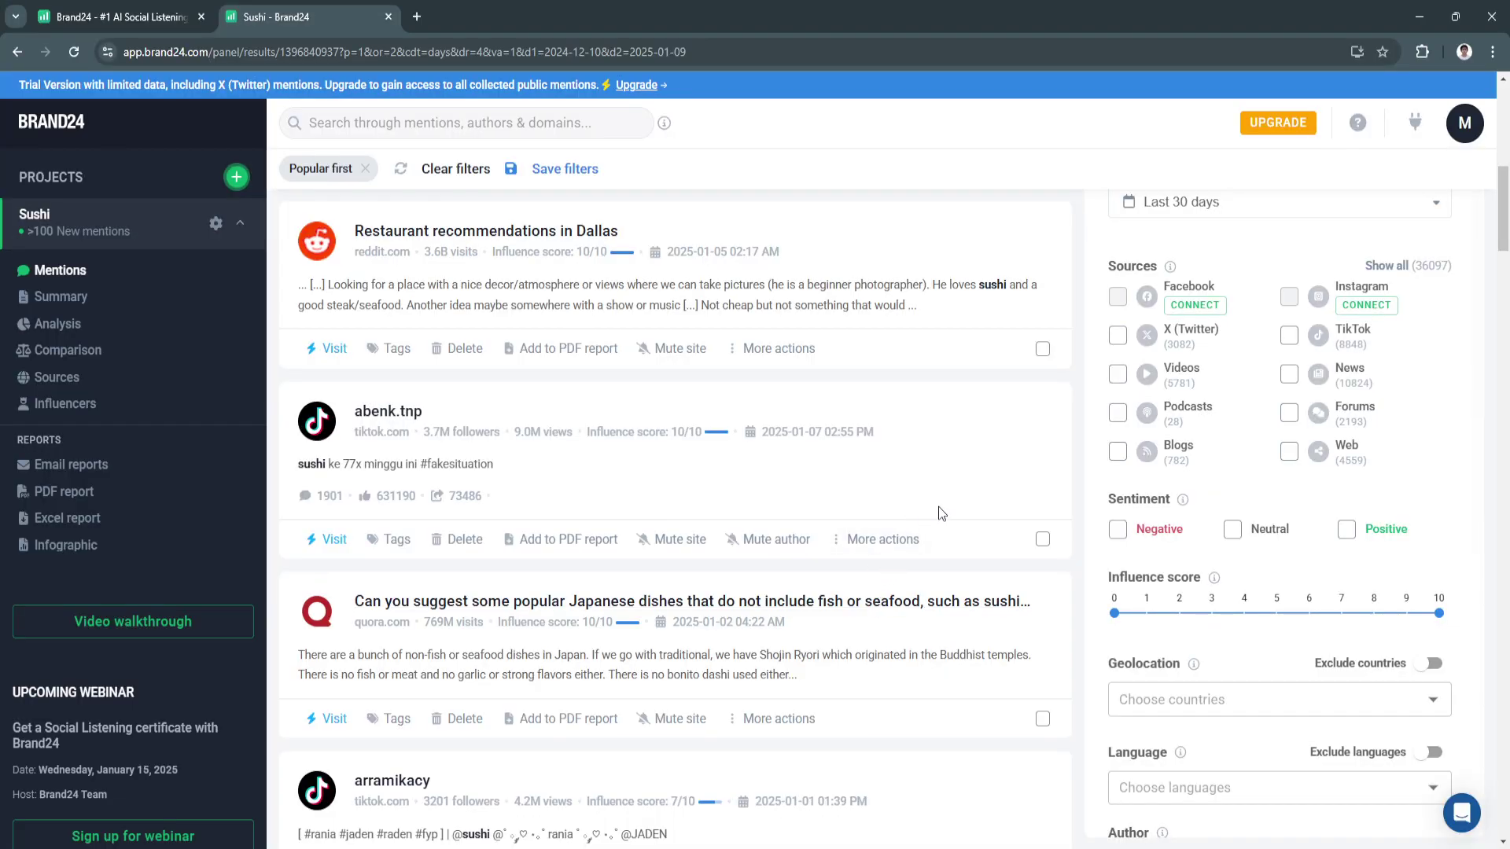
scroll(937, 506, up, 3)
scroll(1081, 349, up, 2)
scroll(1082, 348, up, 2)
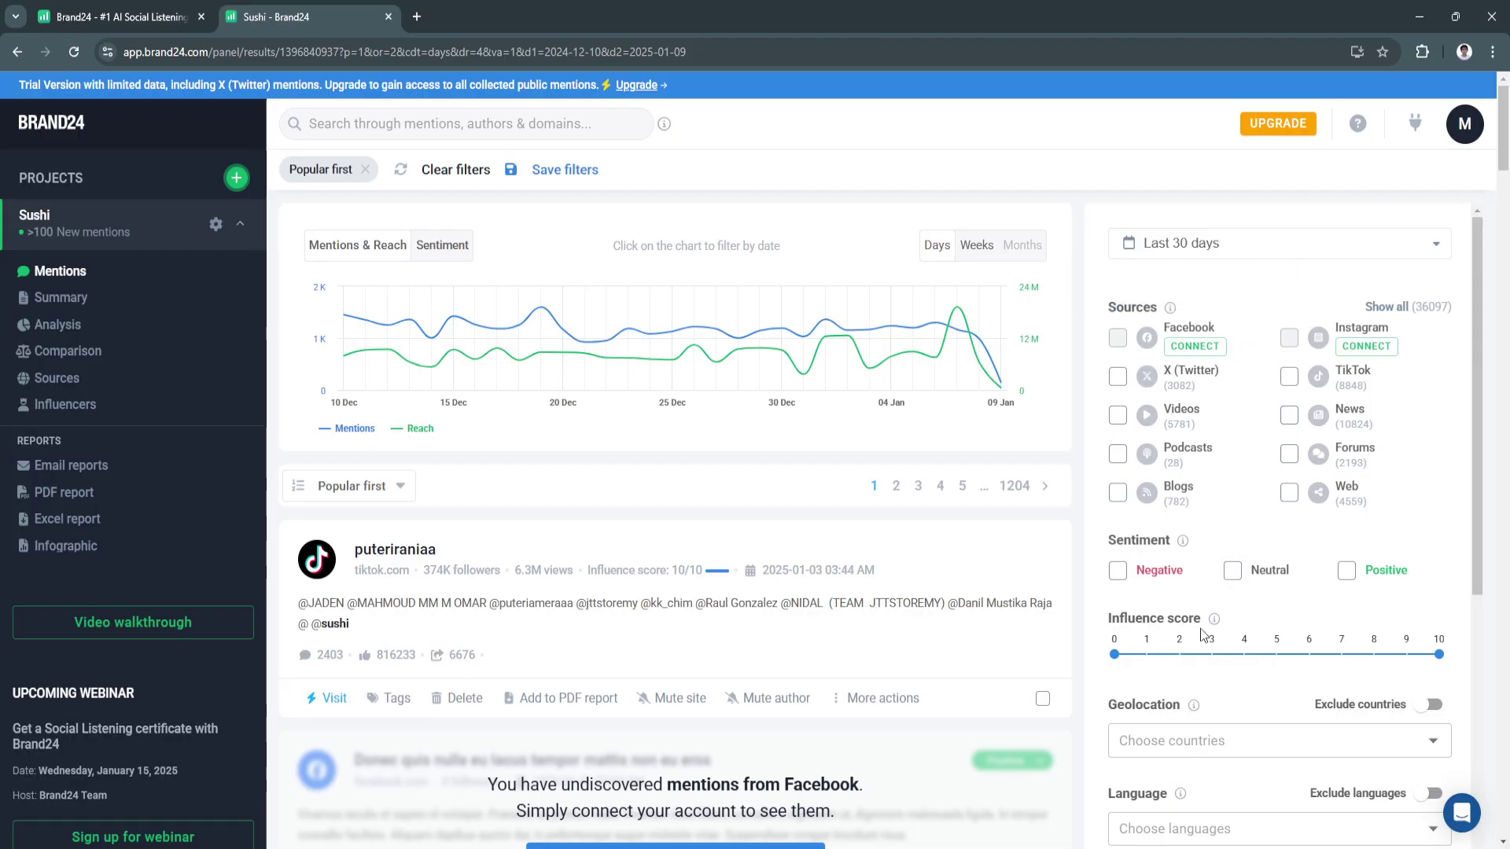
scroll(1201, 634, down, 3)
scroll(1202, 635, down, 2)
scroll(1202, 634, down, 2)
scroll(1180, 591, up, 3)
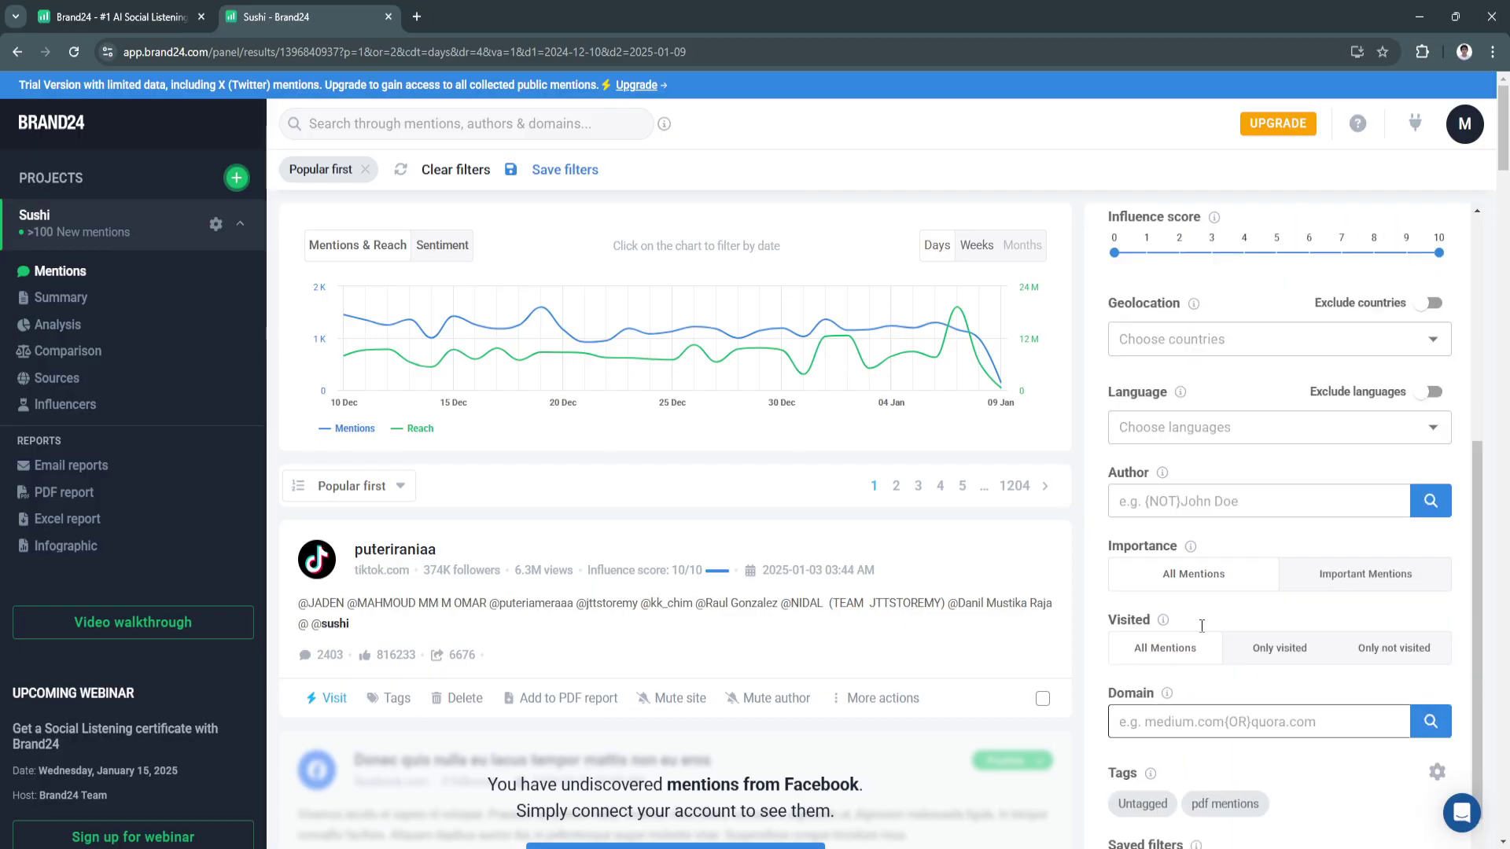
scroll(1155, 527, up, 4)
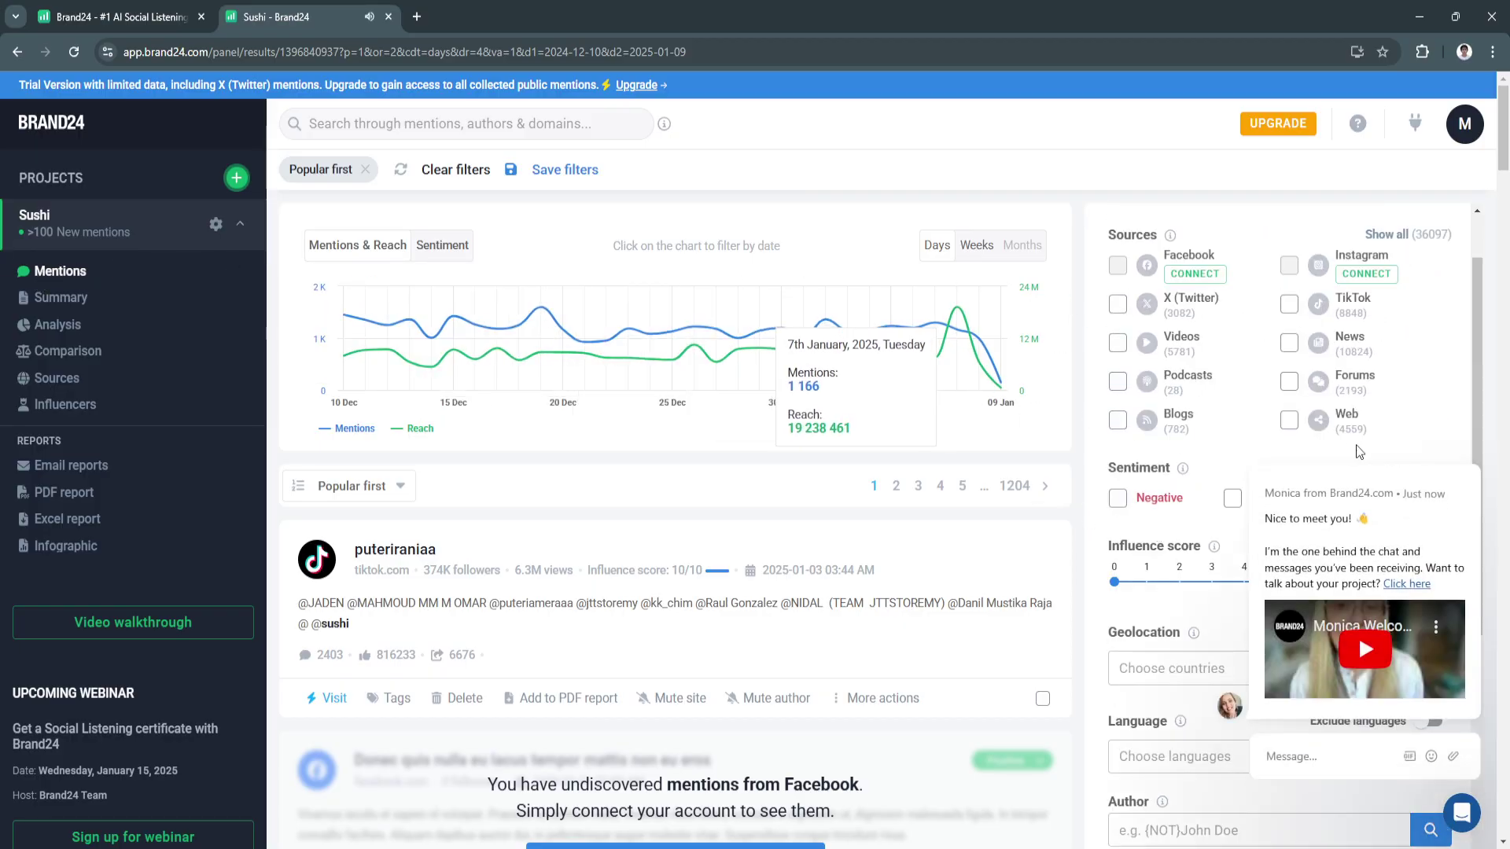
- Show the Summary dashboard with latest mentions and most influential sites selected
click(63, 299)
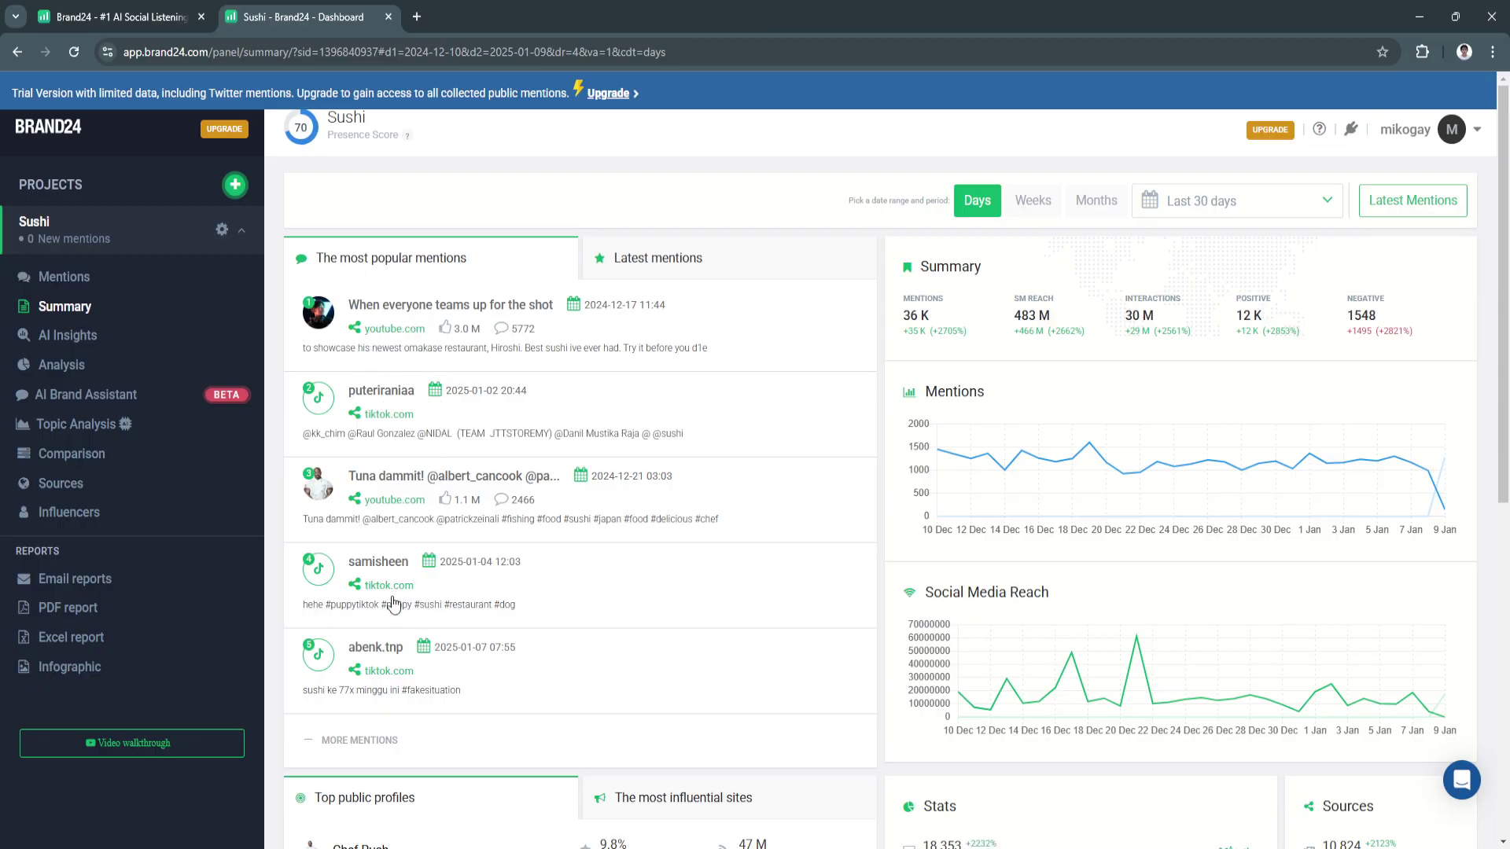
click(675, 257)
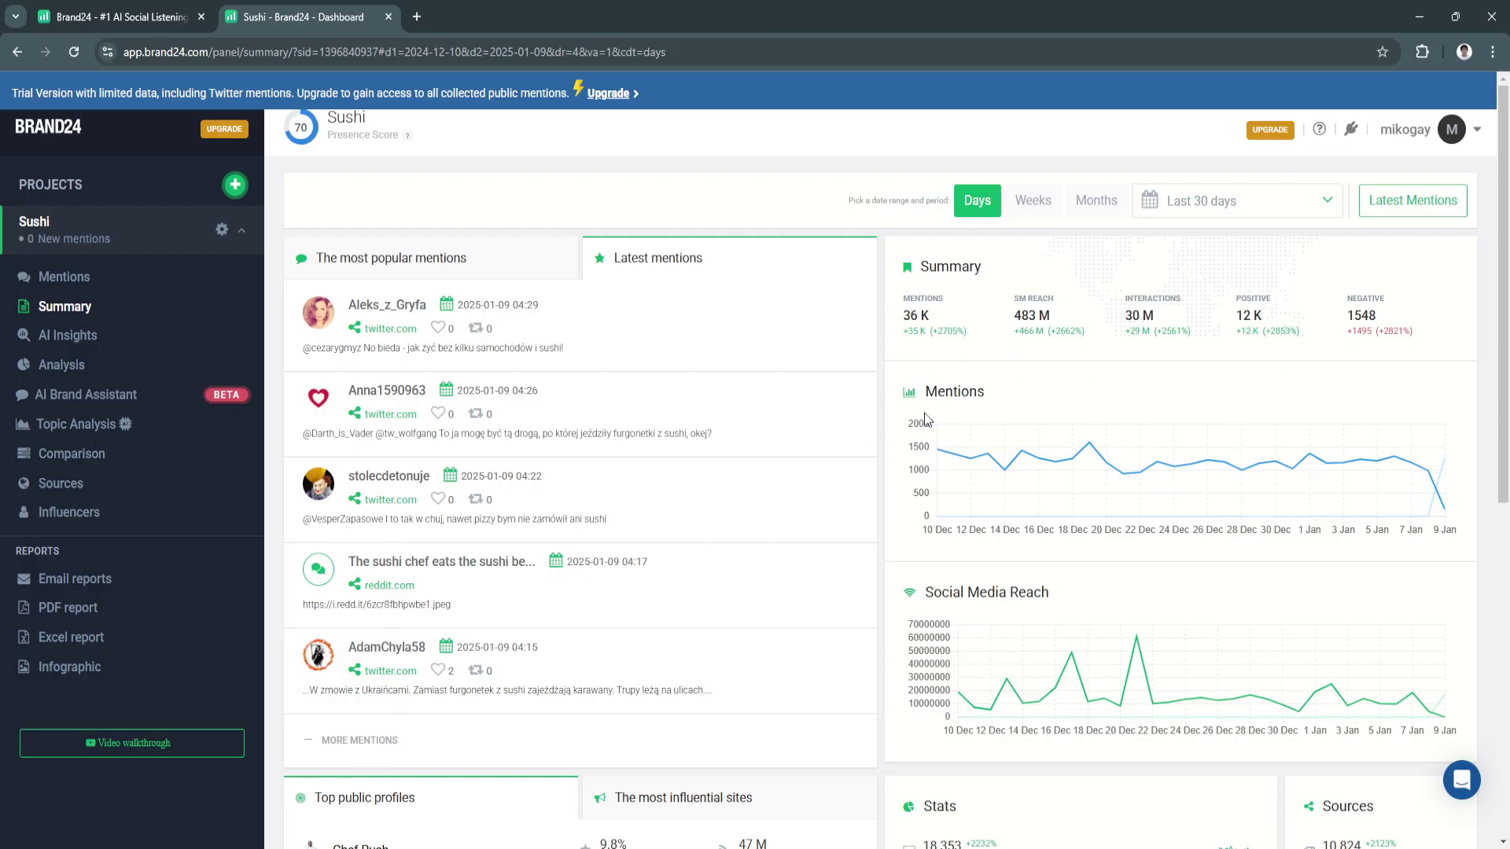
scroll(1019, 505, down, 2)
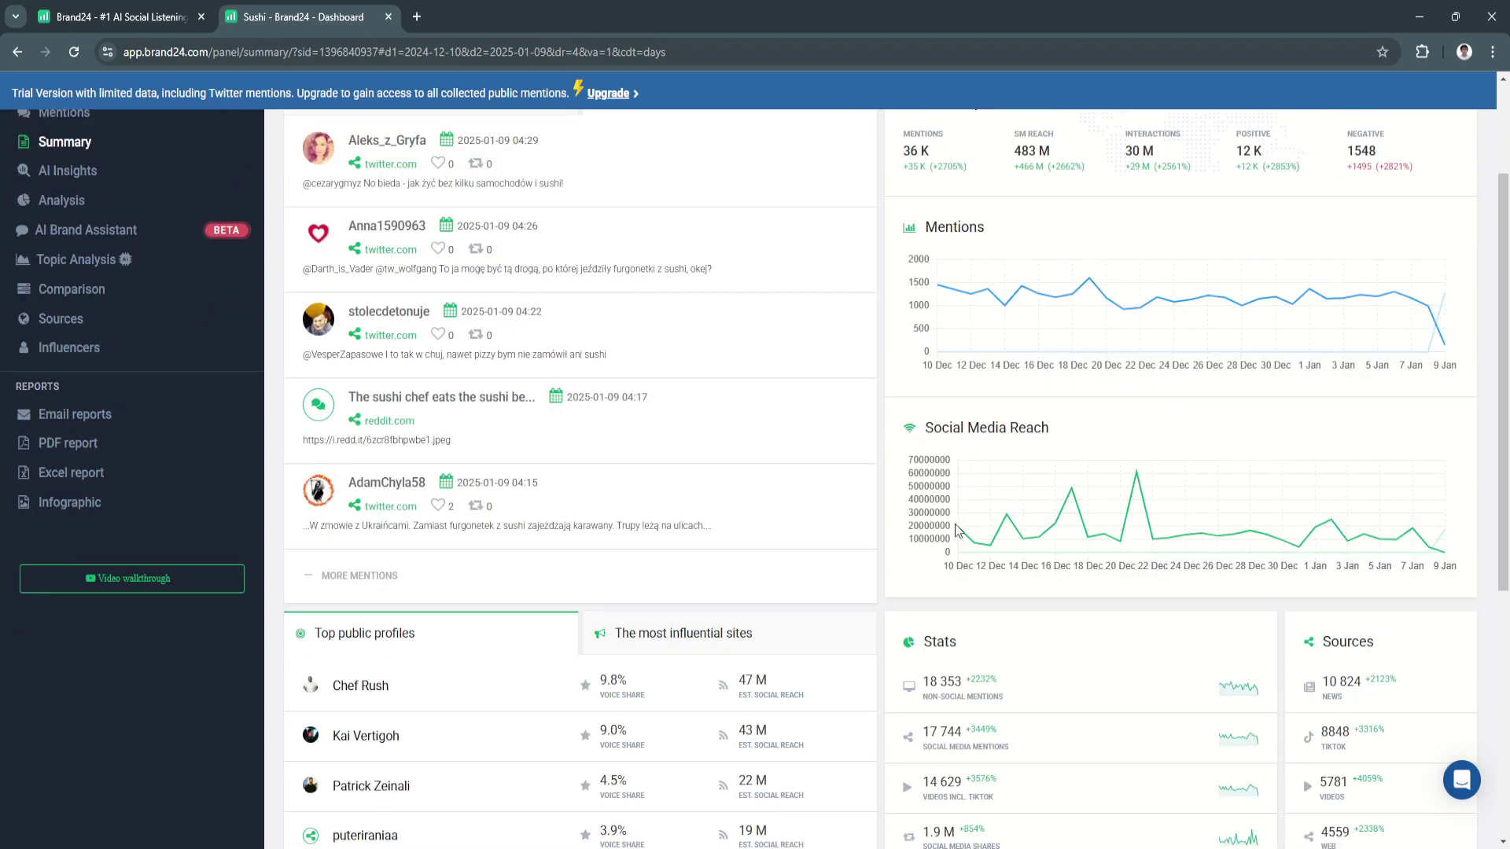
scroll(1150, 507, down, 3)
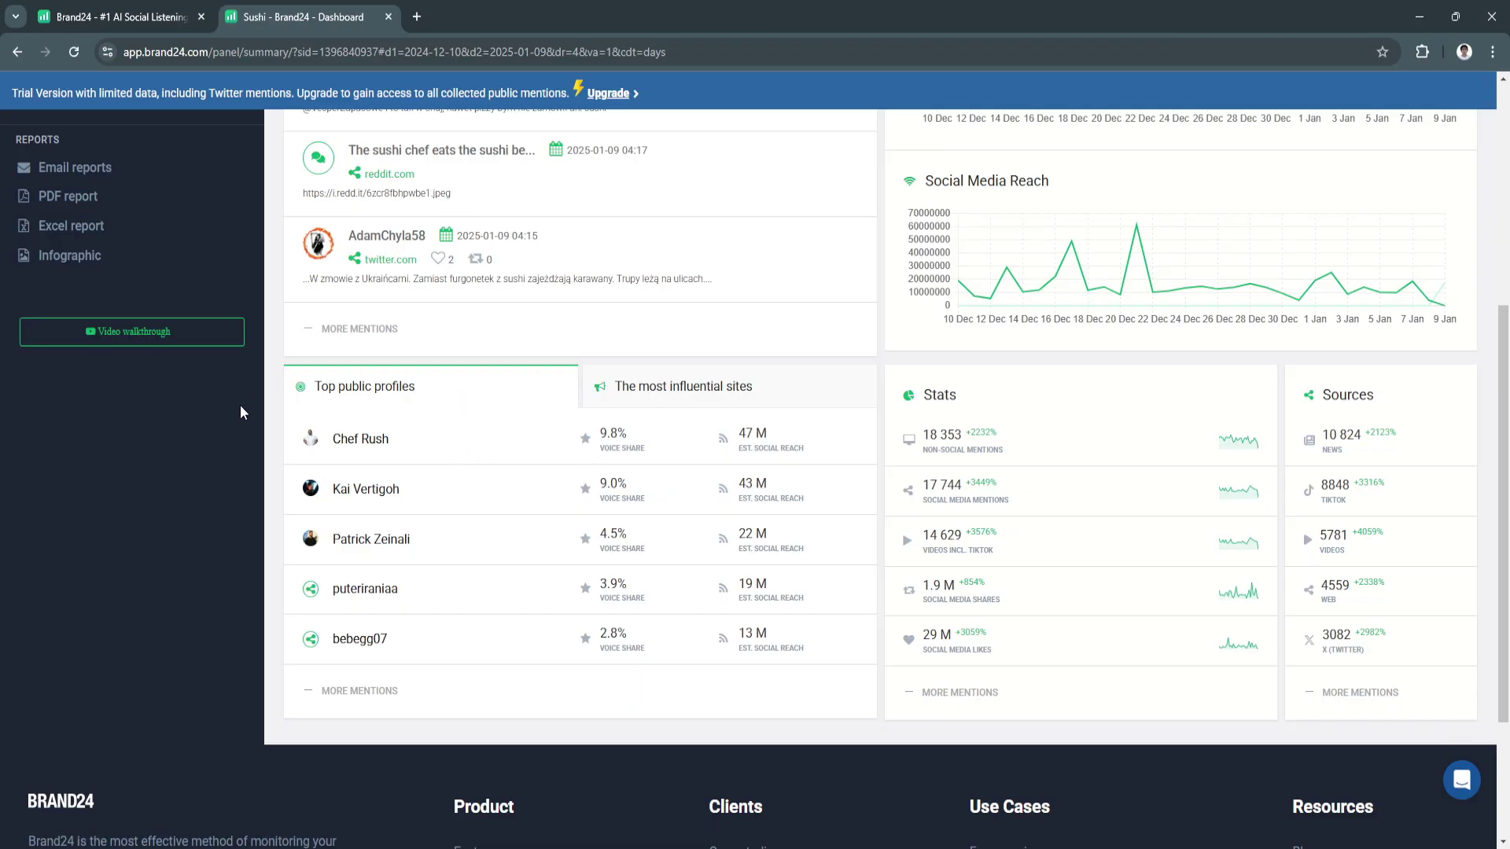
scroll(280, 426, up, 1)
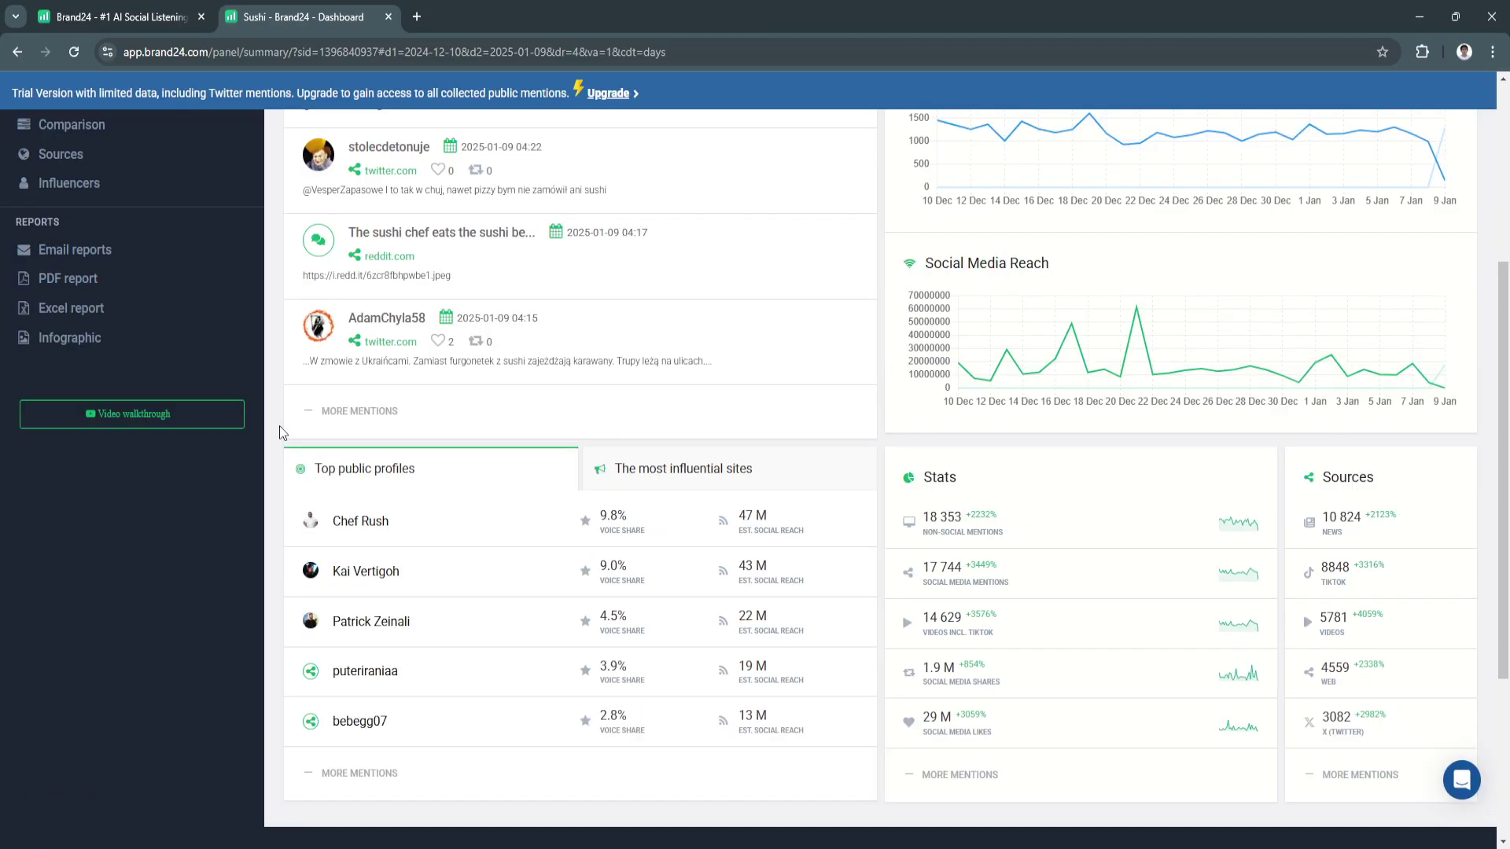
scroll(280, 426, down, 2)
click(670, 314)
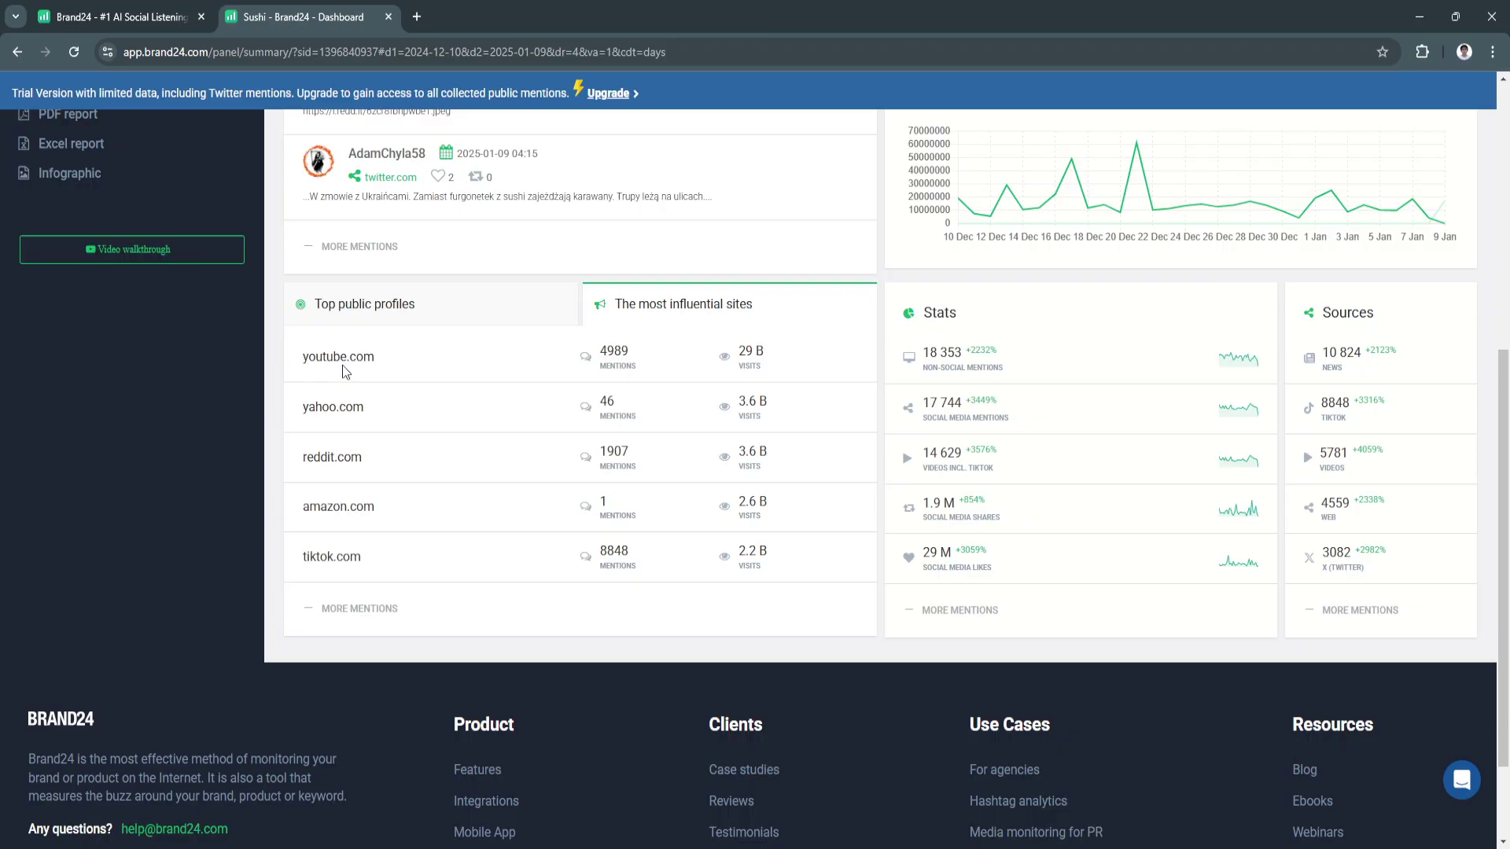
scroll(645, 323, up, 5)
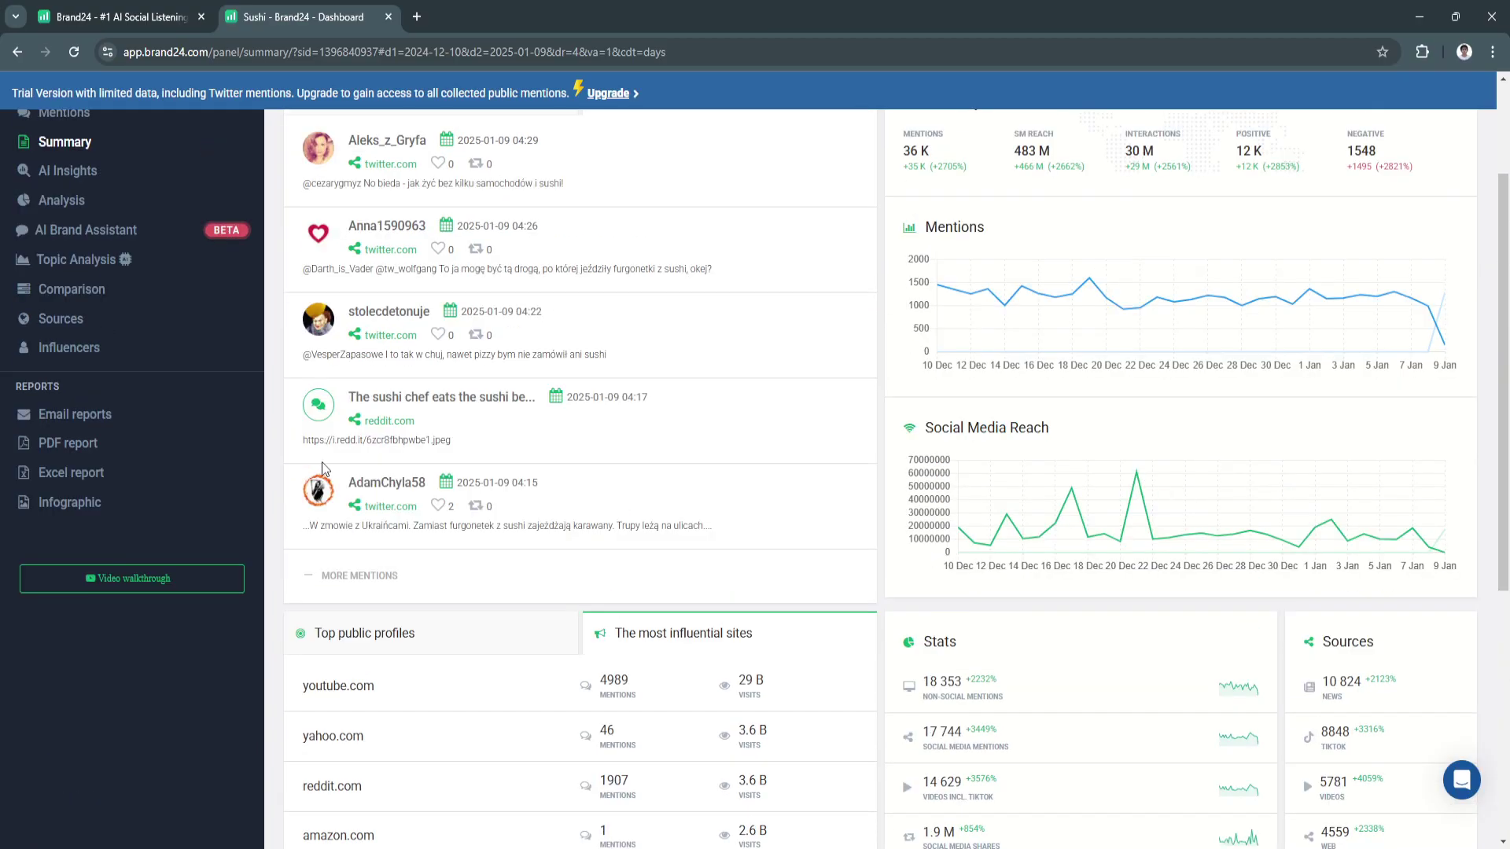
scroll(472, 413, up, 5)
scroll(301, 487, down, 3)
scroll(301, 488, down, 3)
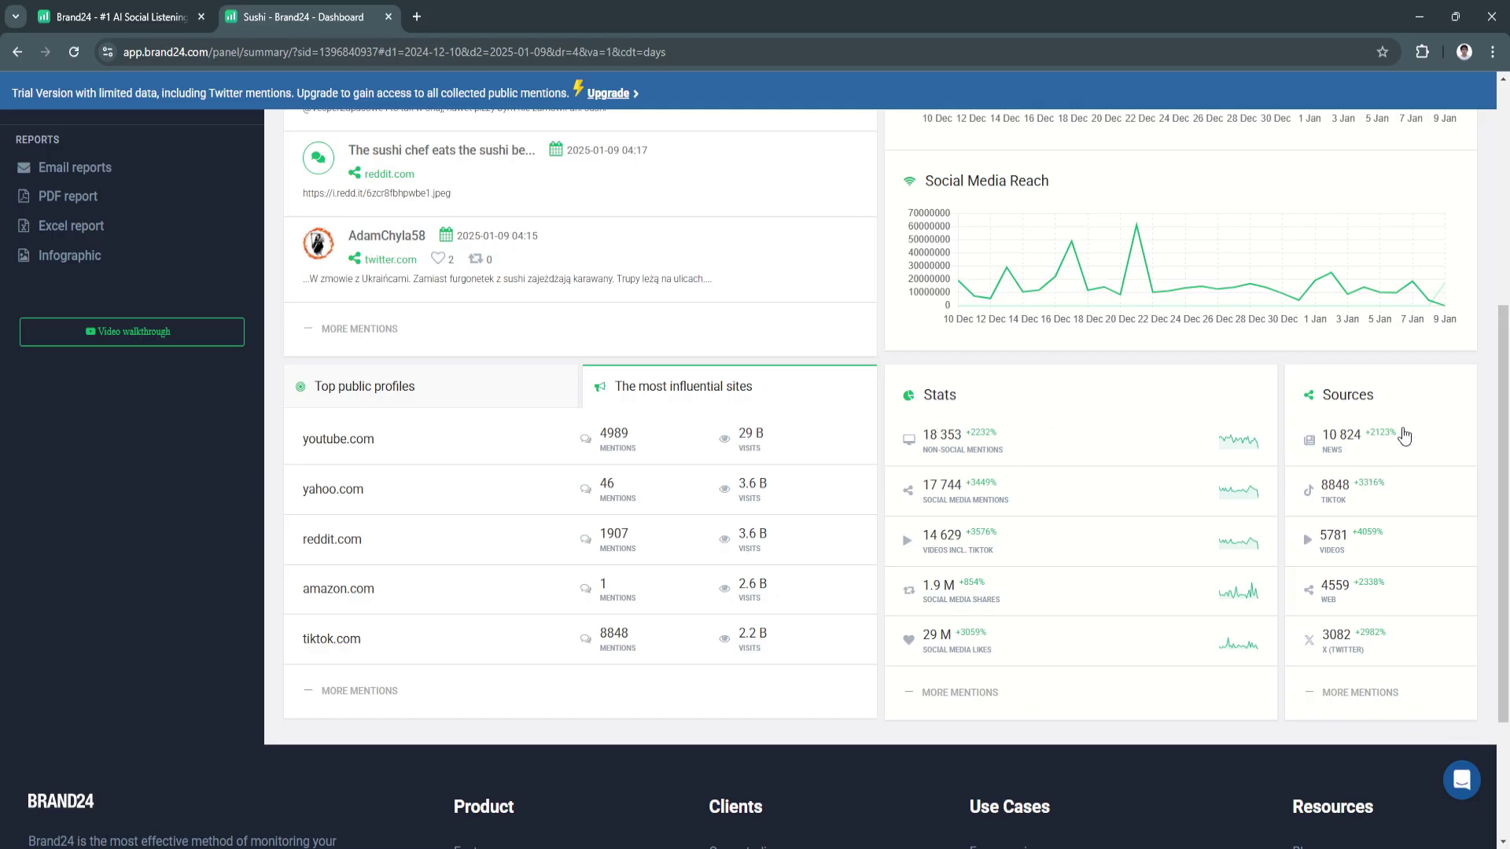
scroll(1257, 430, up, 5)
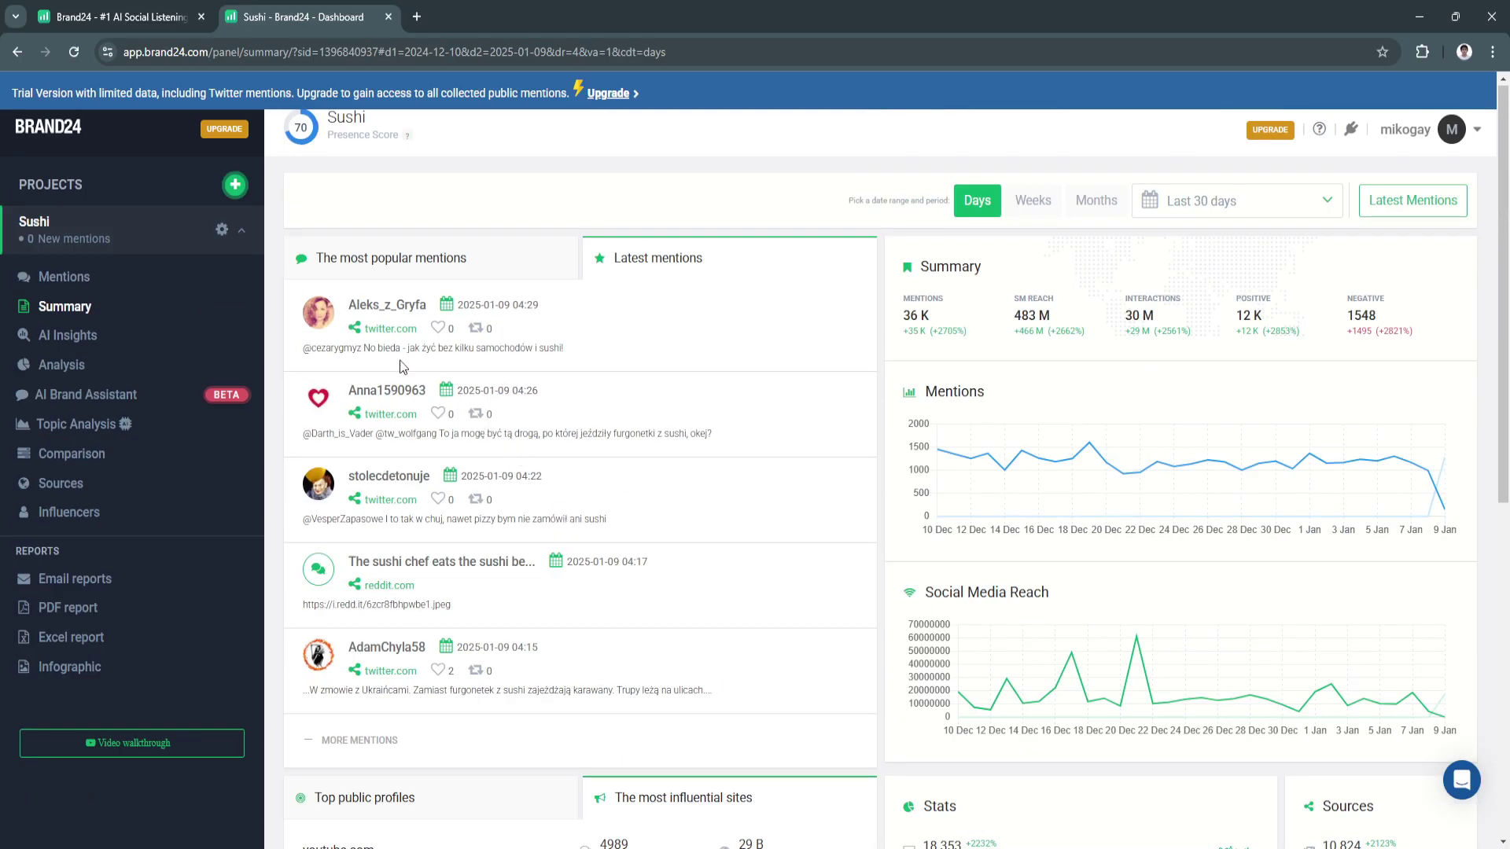
- Highlight the first insight and the reach growth figures 21.6M to 445.3M in AI Insights
click(58, 334)
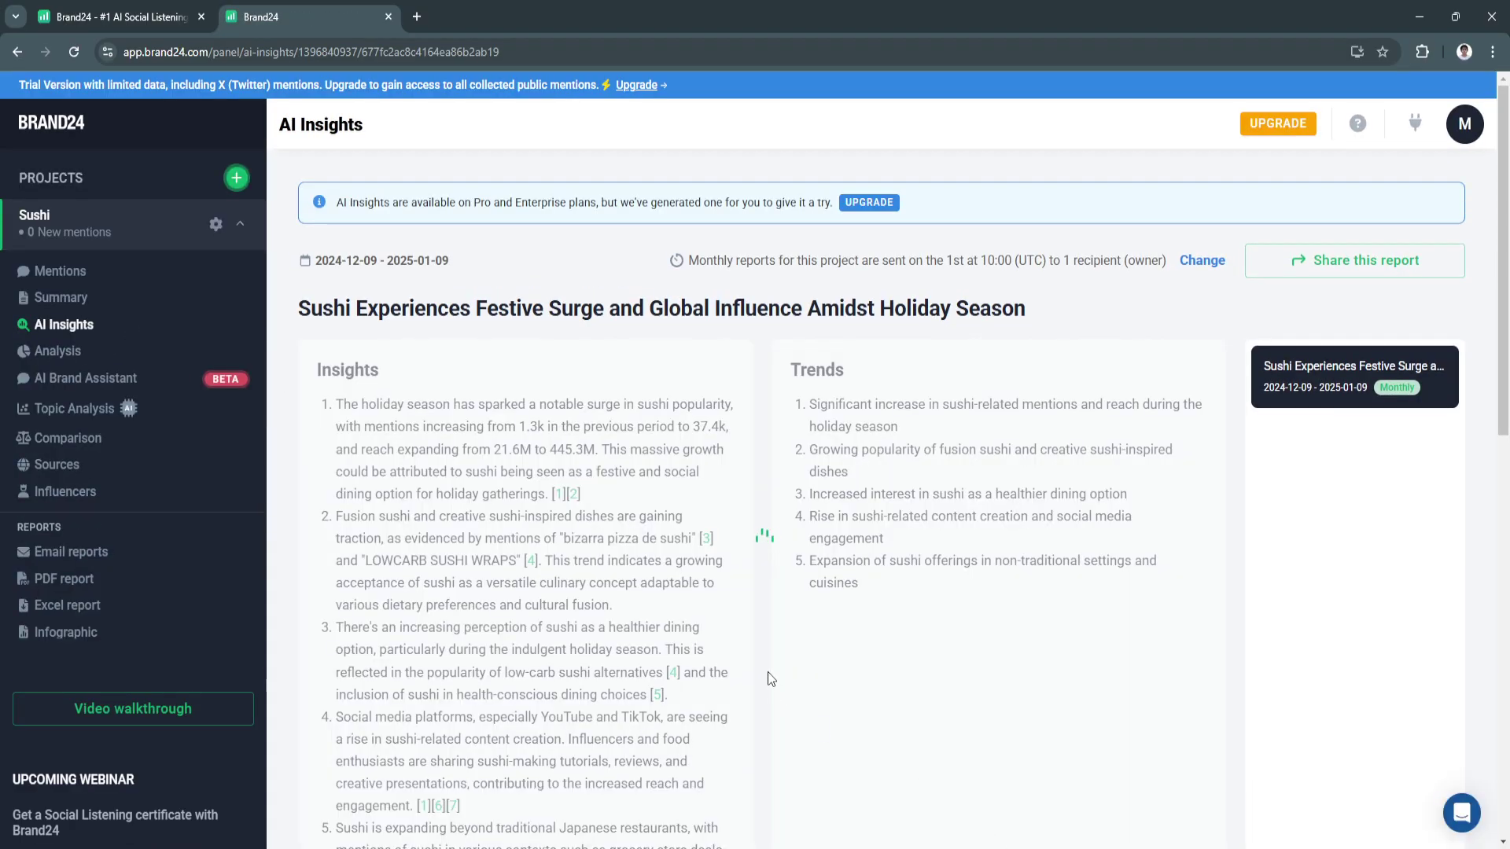
scroll(766, 666, down, 1)
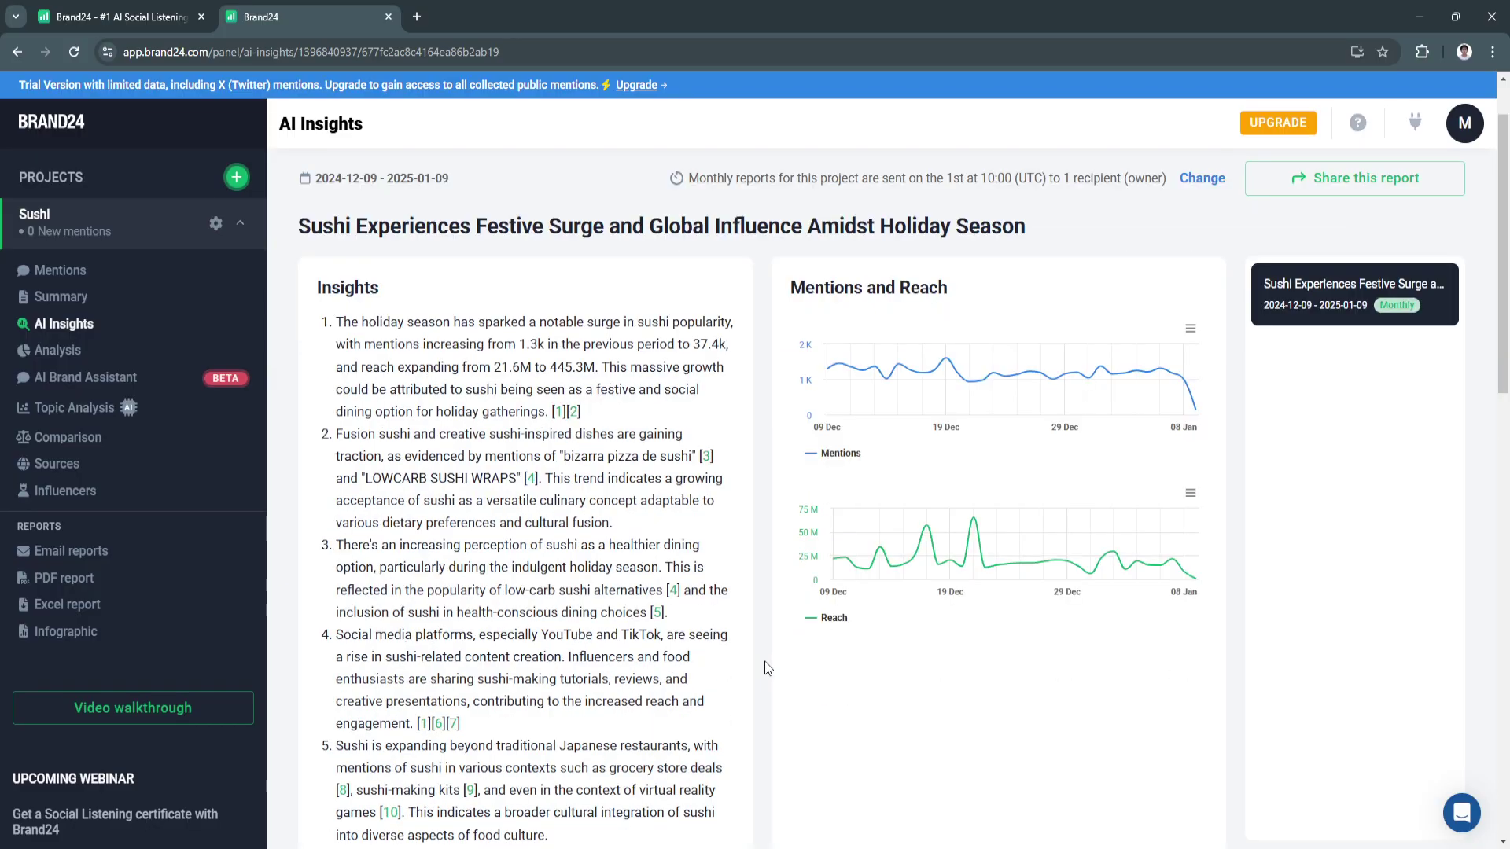
scroll(765, 667, down, 1)
scroll(764, 666, up, 1)
drag(337, 321, 732, 324)
click(640, 362)
drag(486, 367, 591, 368)
click(652, 387)
- Highlight the festive holiday surge headline and the Recommendations heading
drag(300, 227, 407, 226)
click(548, 232)
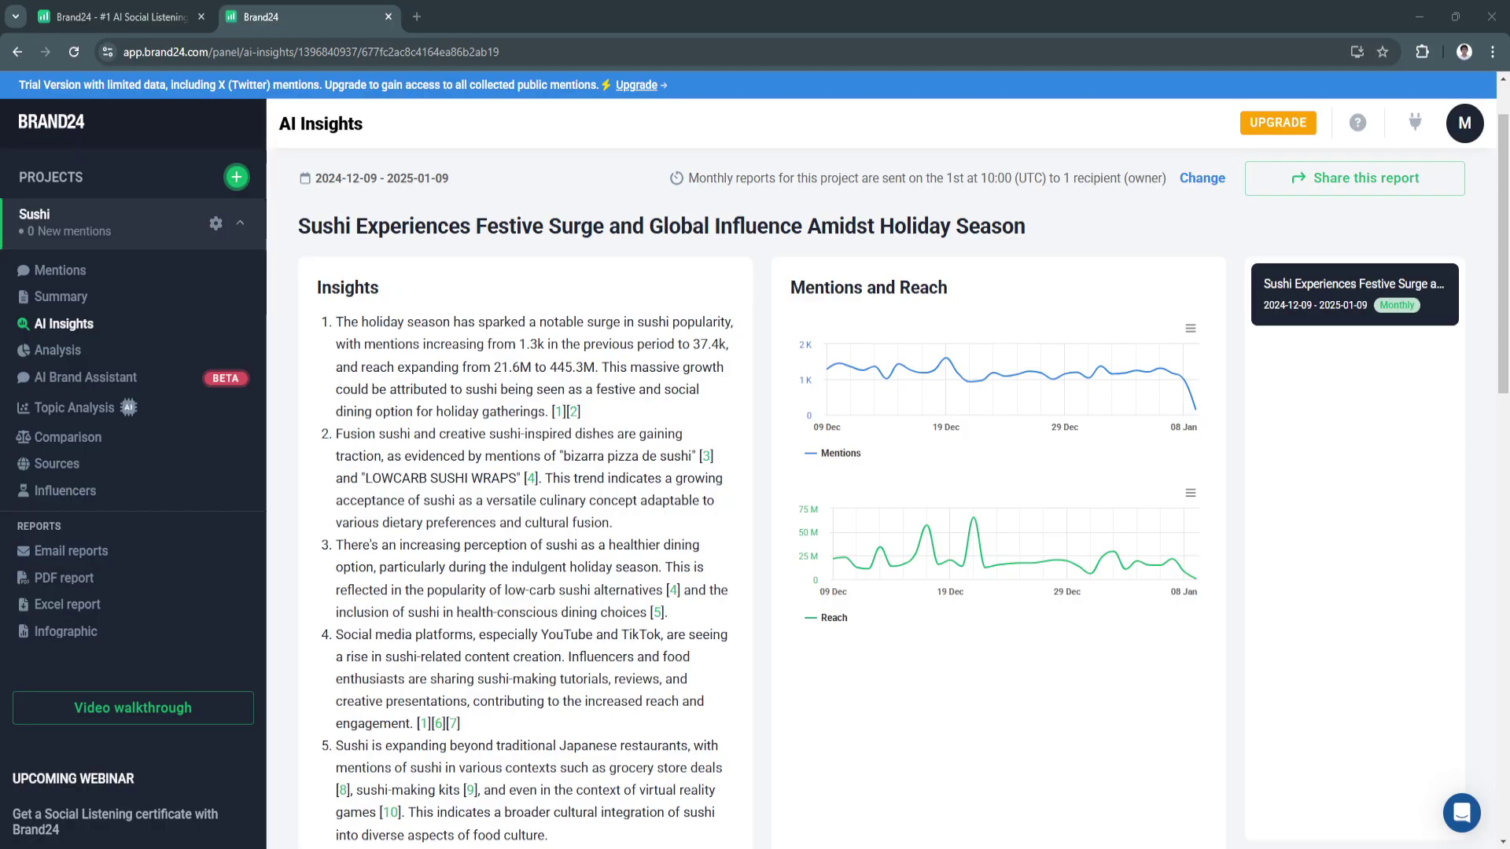
scroll(762, 496, down, 5)
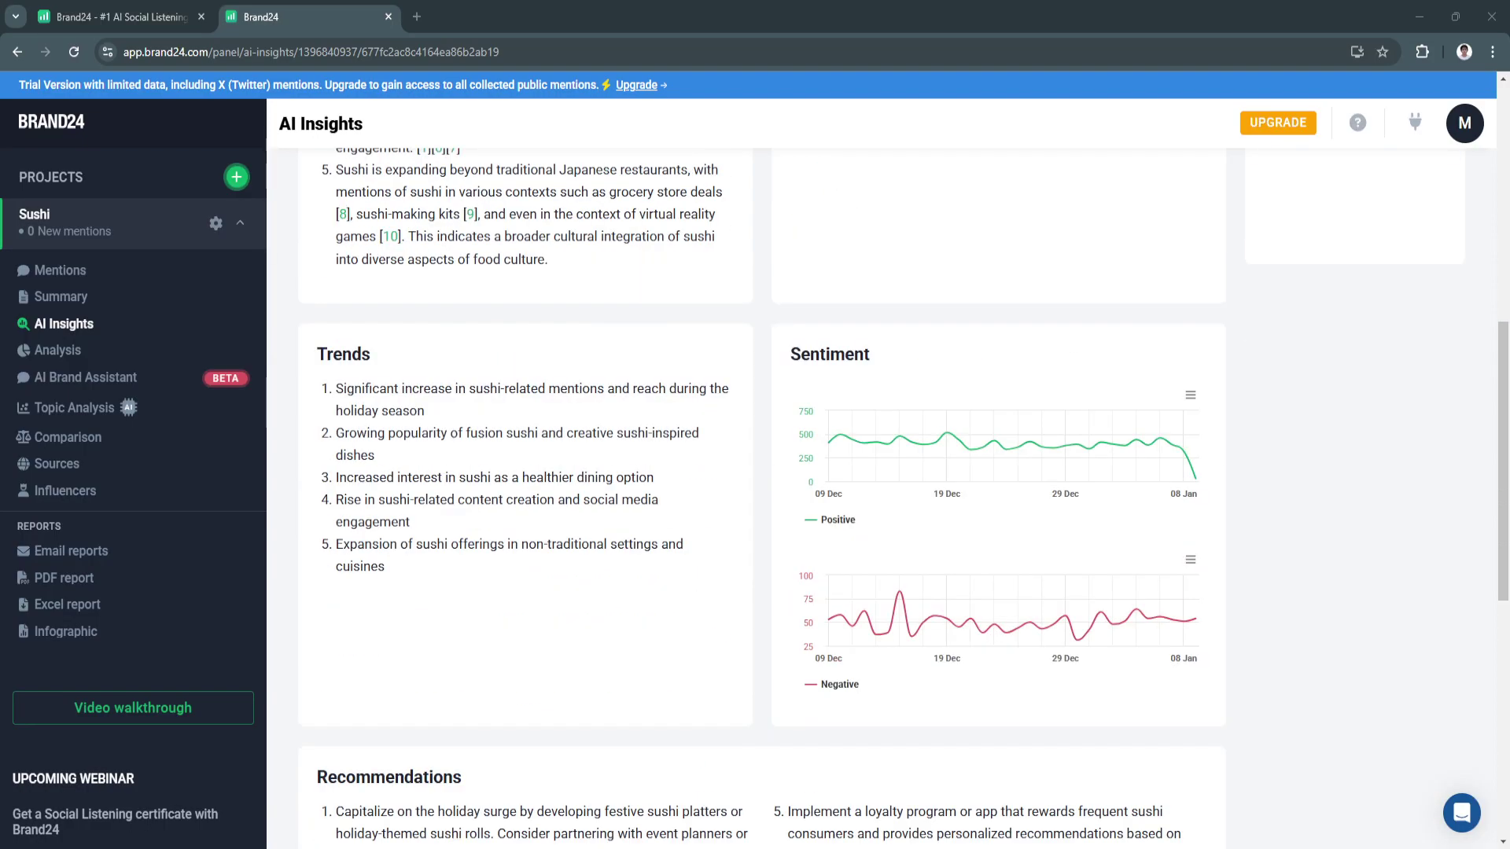
scroll(763, 495, down, 1)
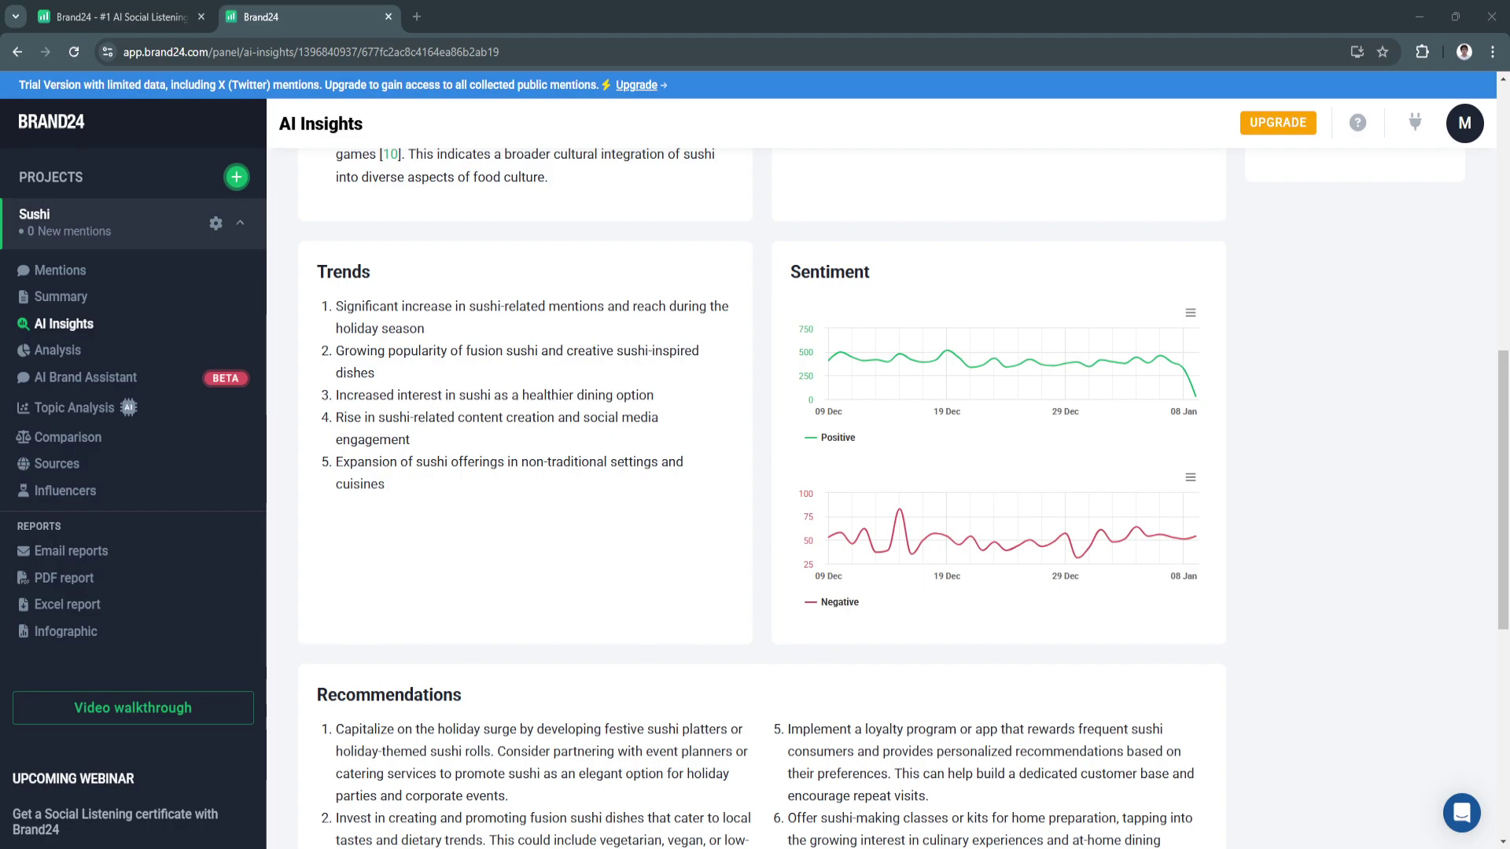
drag(790, 271, 875, 271)
scroll(744, 490, down, 3)
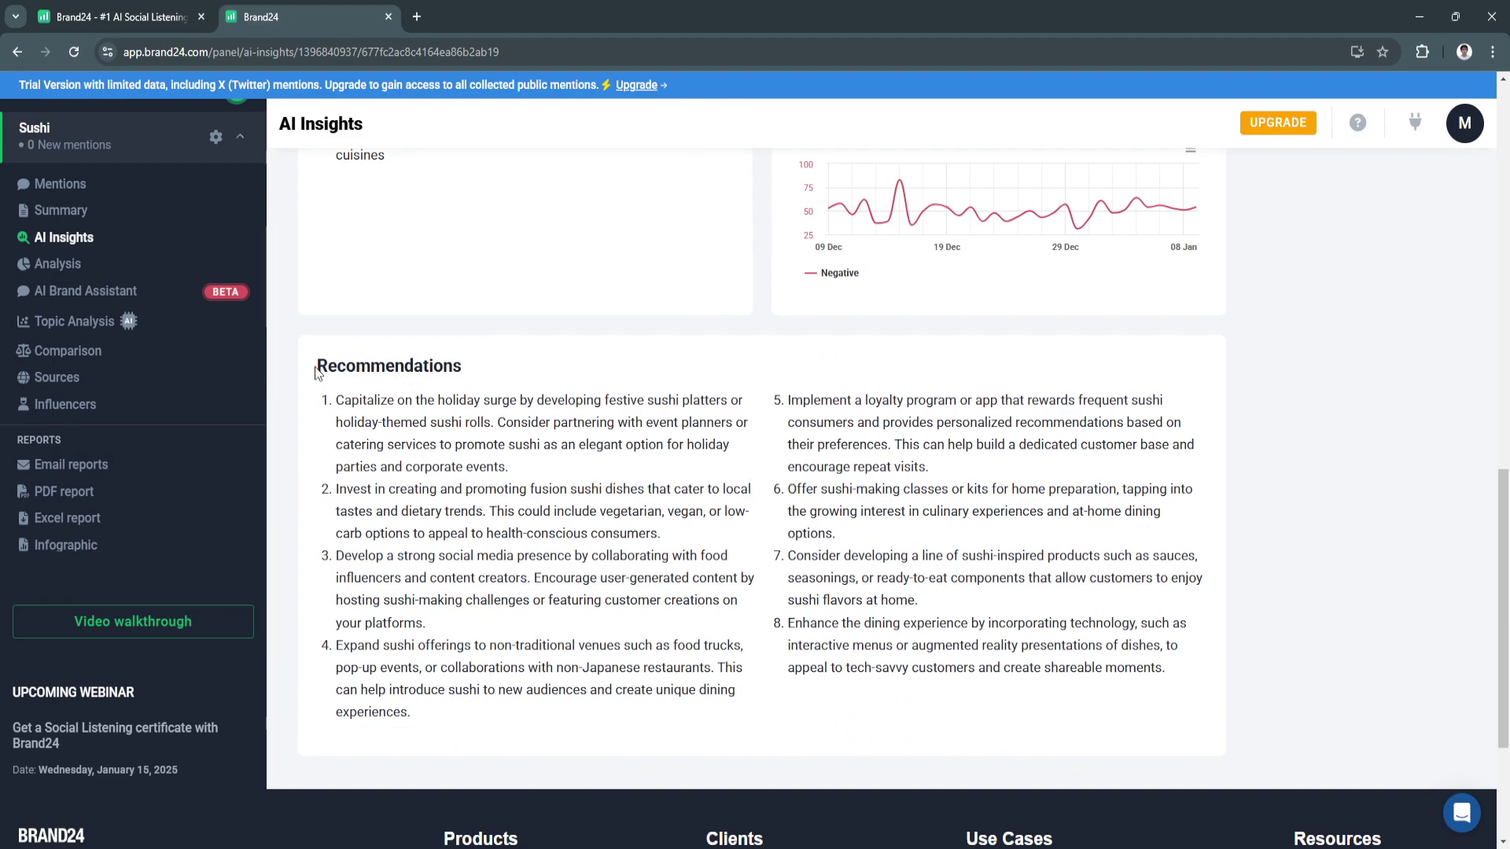
drag(316, 373, 462, 365)
click(486, 366)
- Open the Analysis page with Sushi's popular mentions and key statistics
click(56, 263)
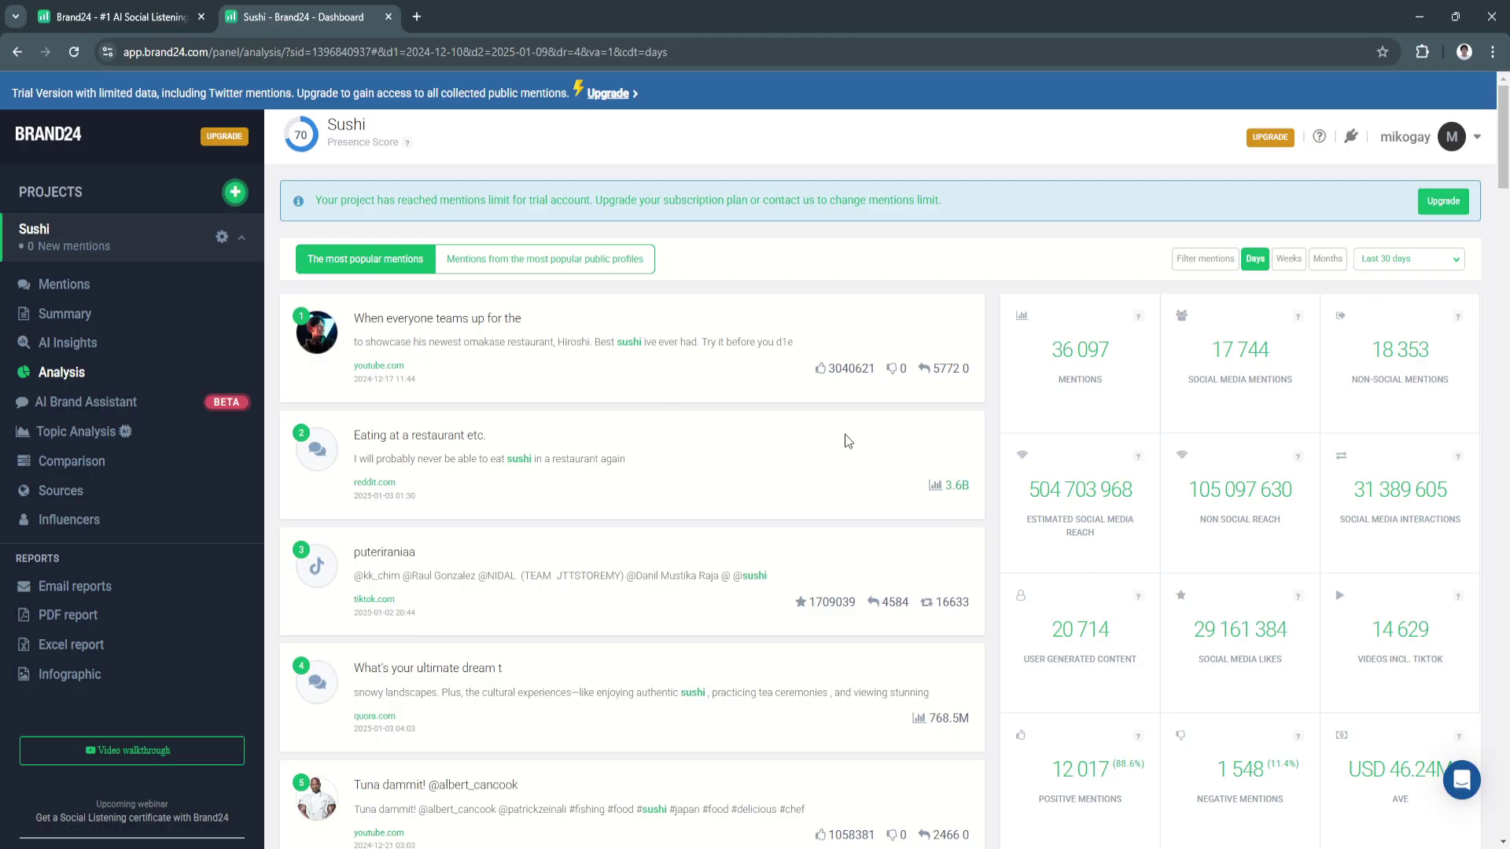
scroll(1256, 418, down, 5)
scroll(1251, 489, down, 3)
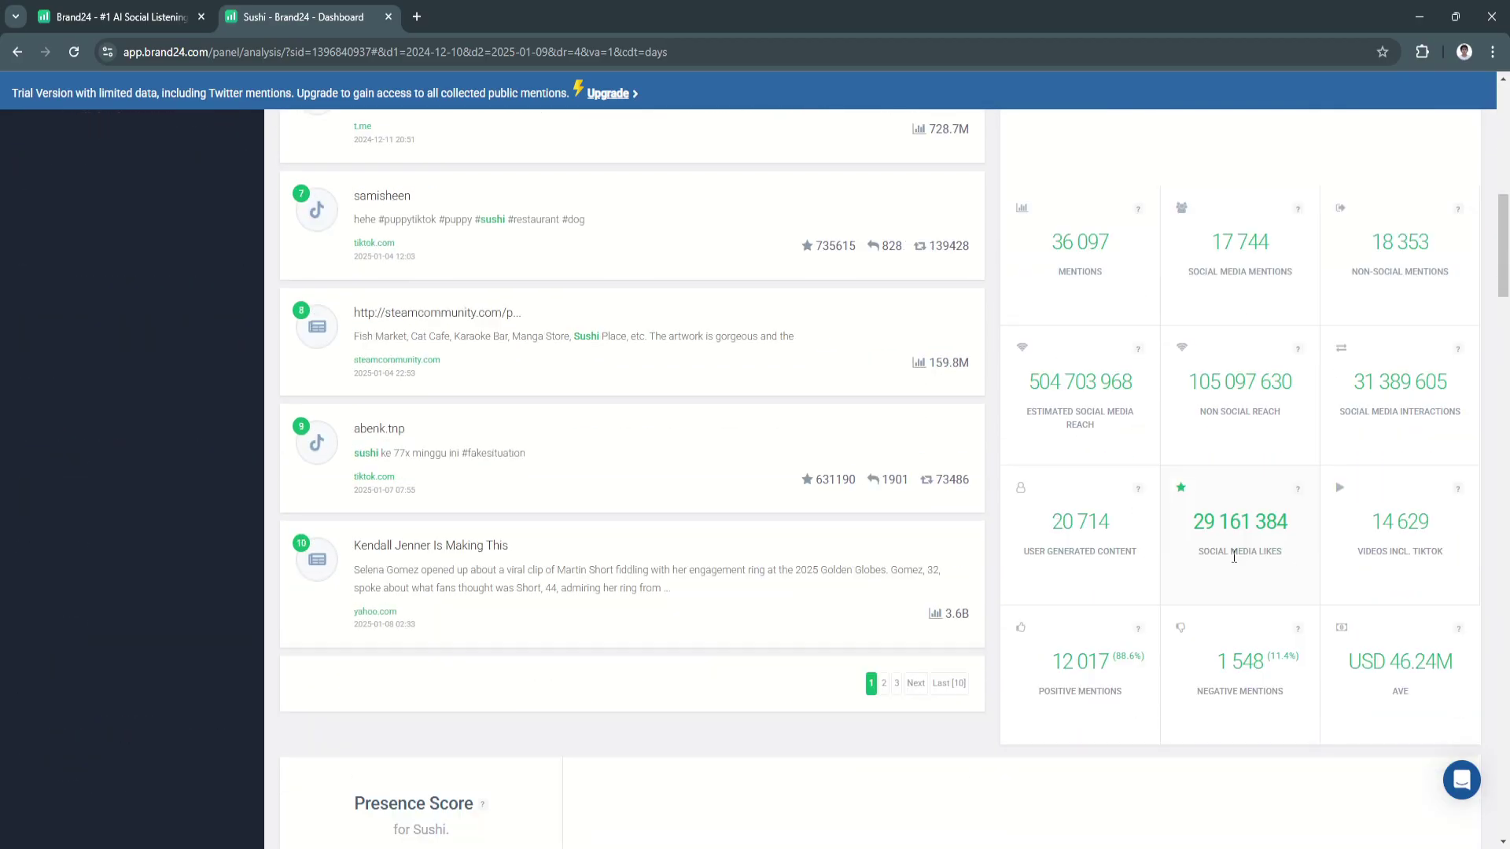
scroll(1232, 555, down, 3)
scroll(1014, 511, up, 3)
scroll(992, 508, down, 3)
scroll(992, 508, down, 3)
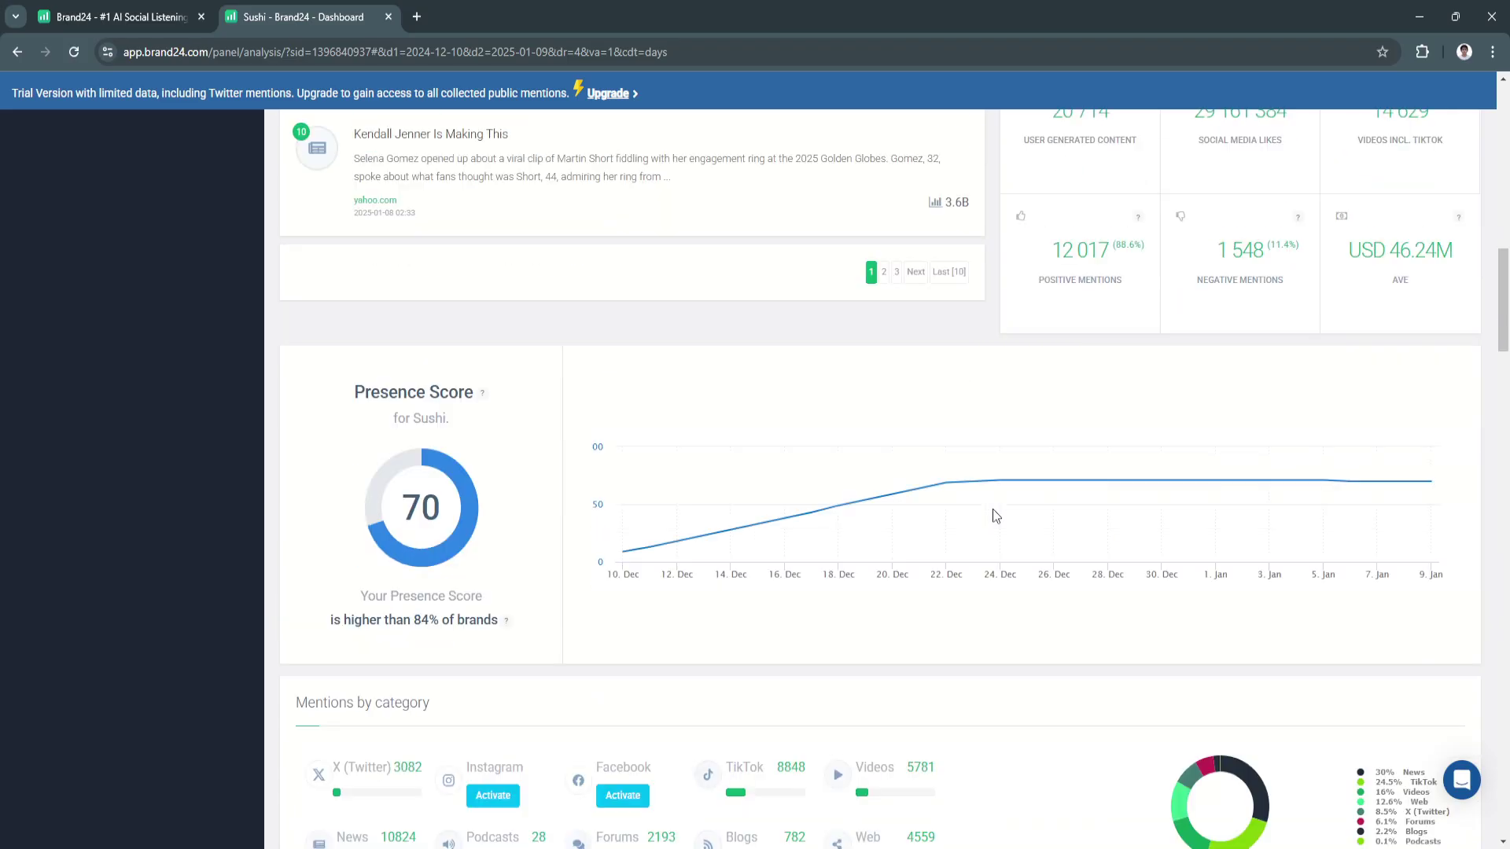
scroll(992, 509, down, 3)
scroll(991, 508, down, 3)
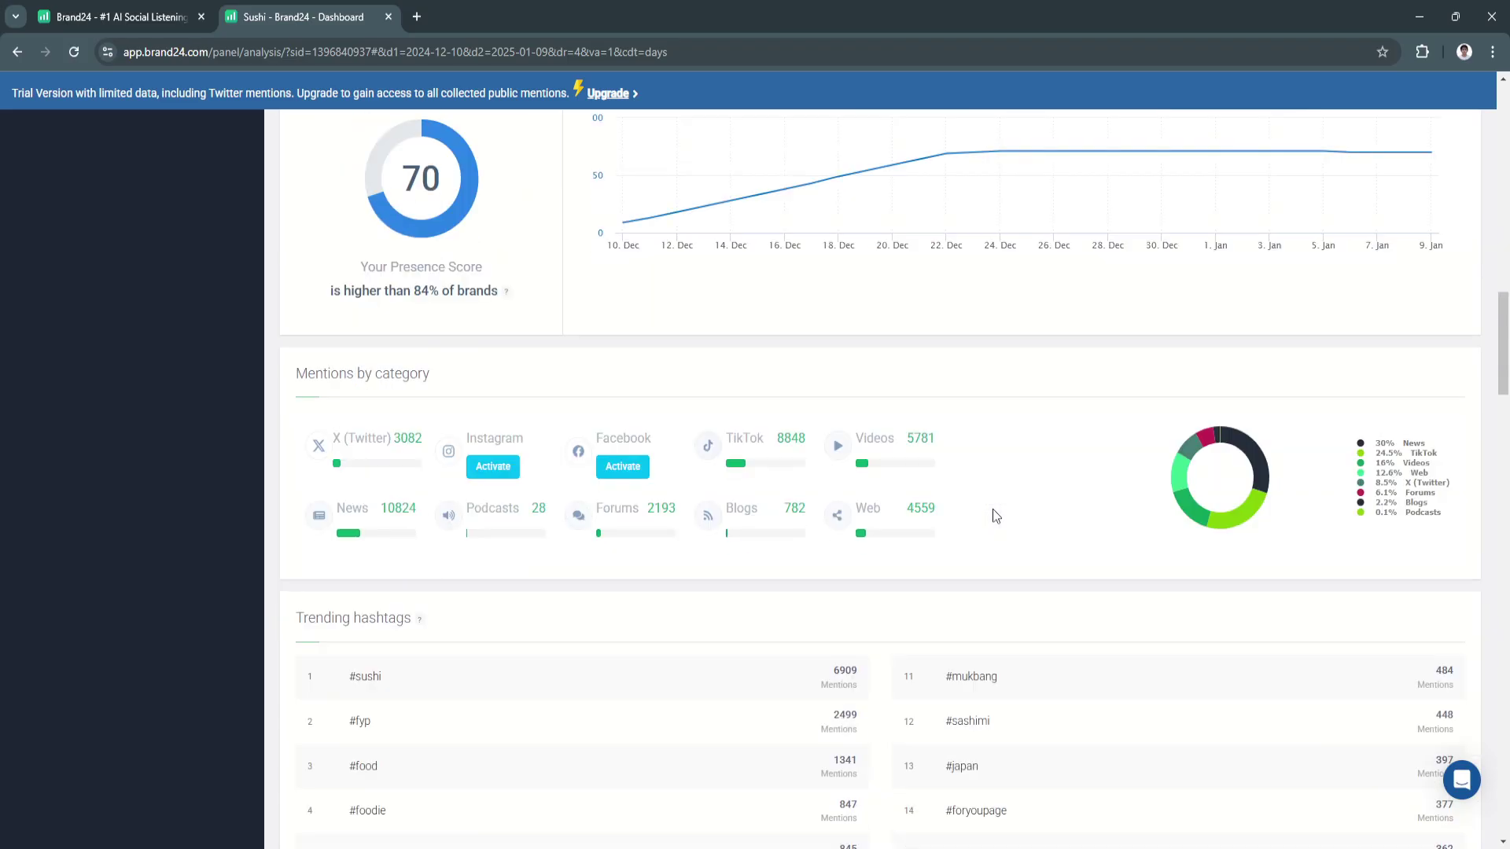
scroll(992, 509, down, 3)
scroll(880, 663, up, 10)
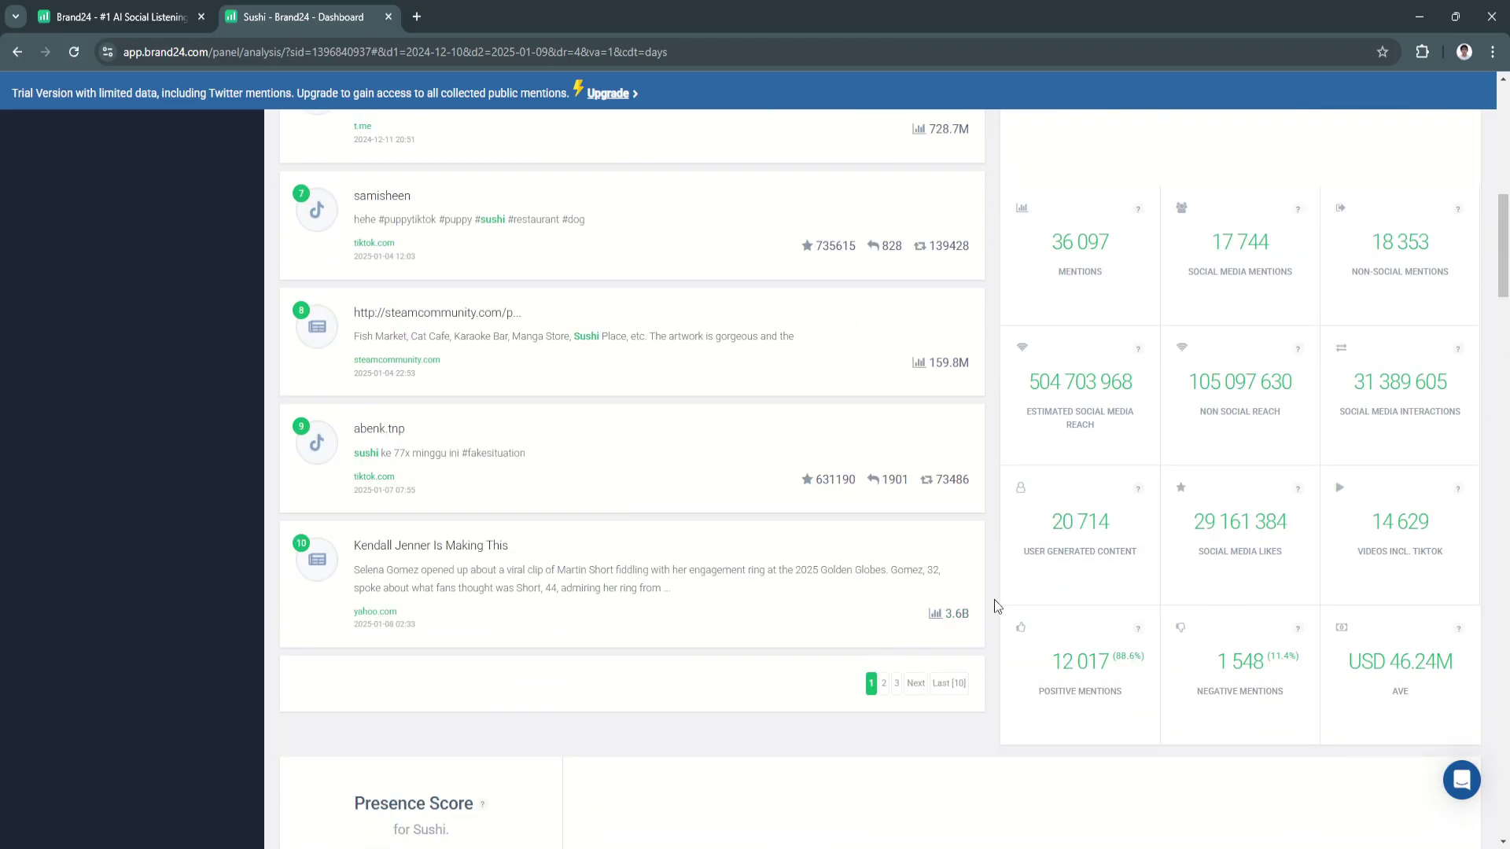
scroll(994, 599, up, 5)
scroll(994, 598, up, 5)
scroll(994, 598, up, 3)
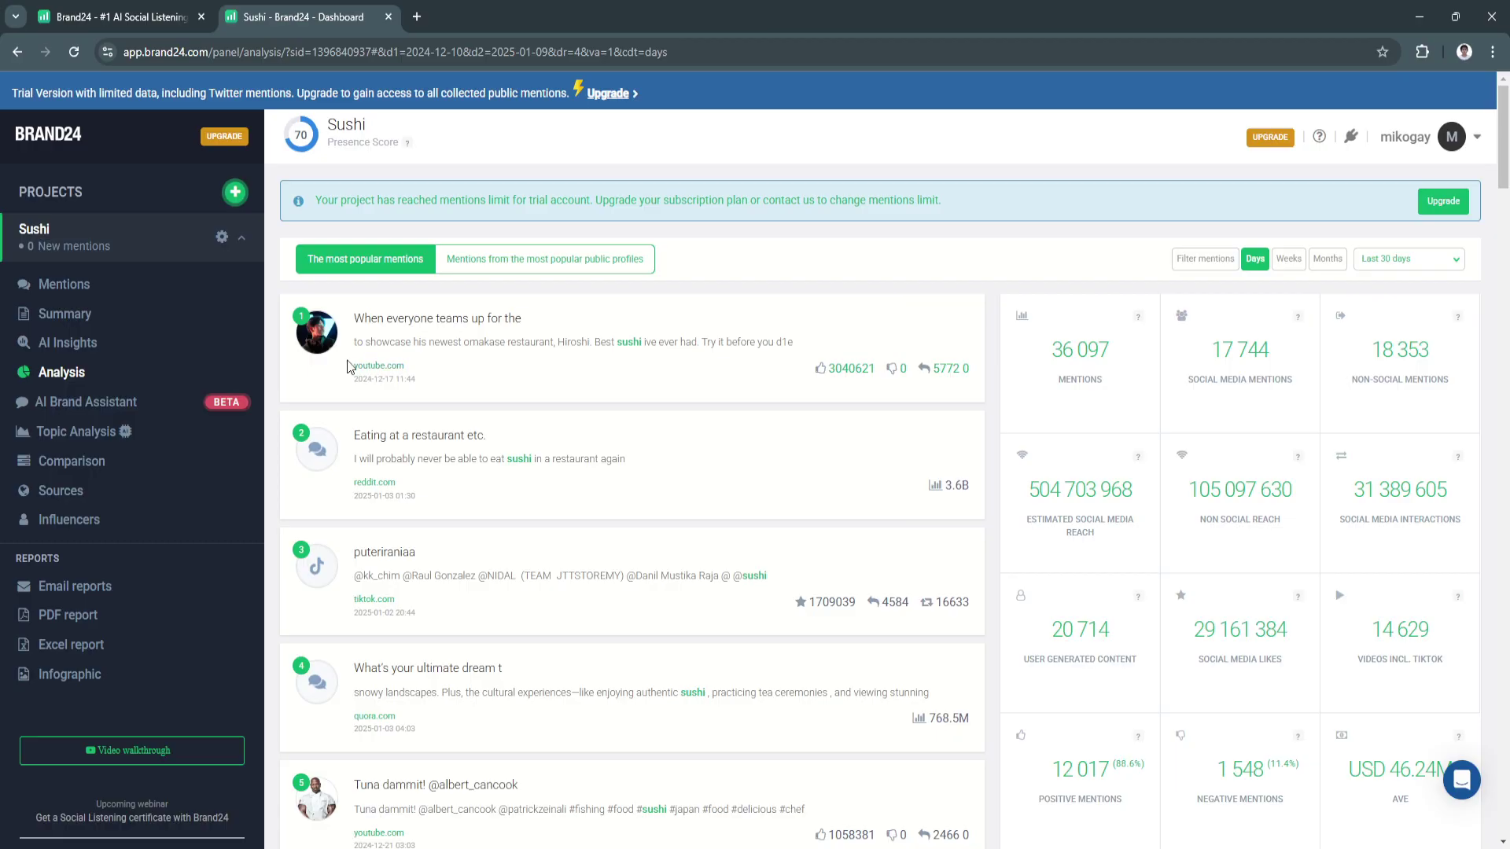
- Ask the AI Brand Assistant 'What was the reach of positive mentions last month?', then go to Topic Analysis
click(112, 408)
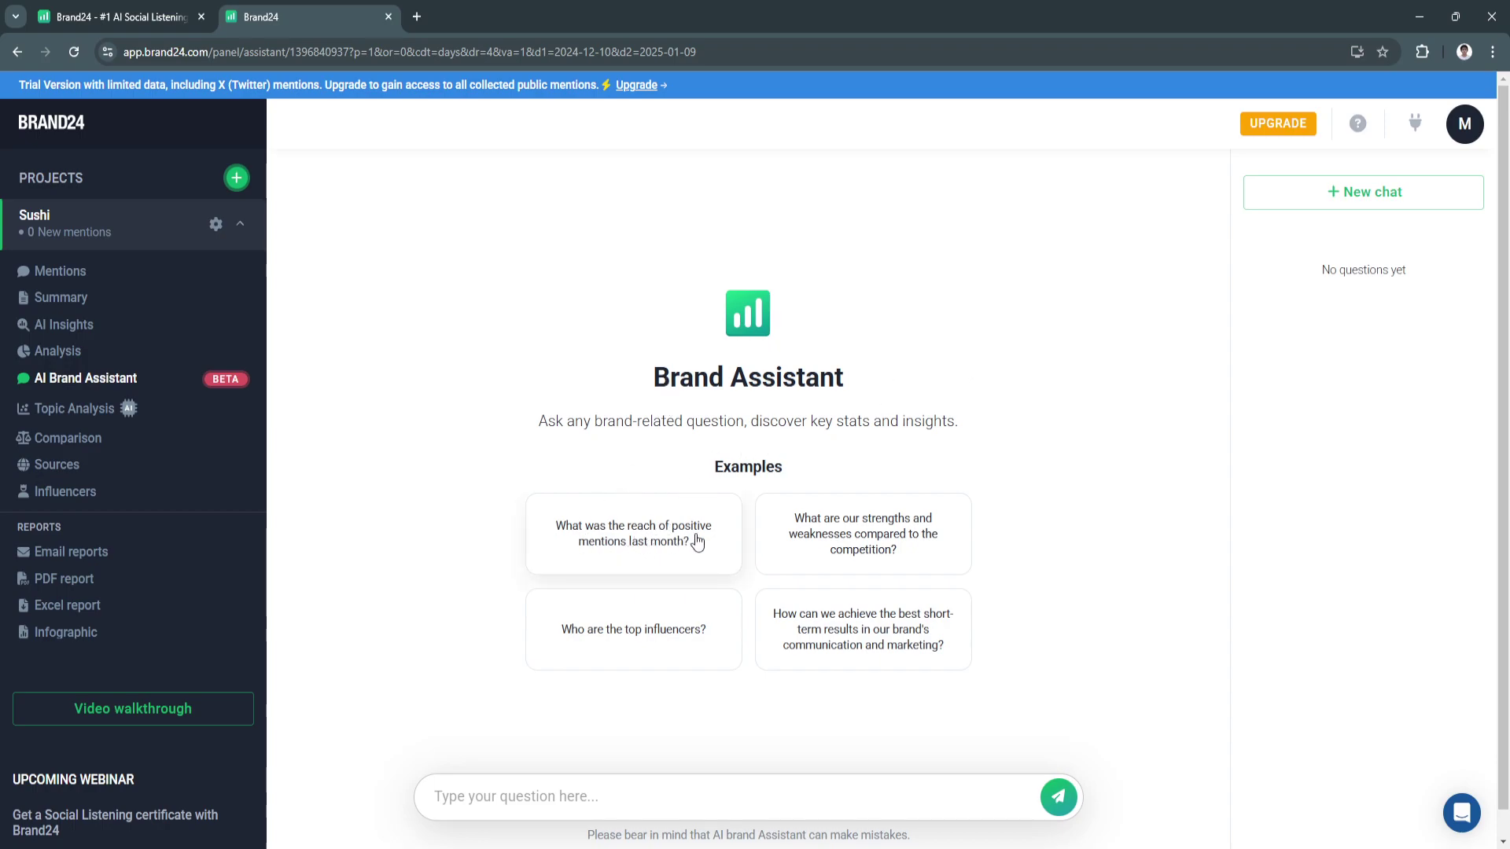
click(642, 545)
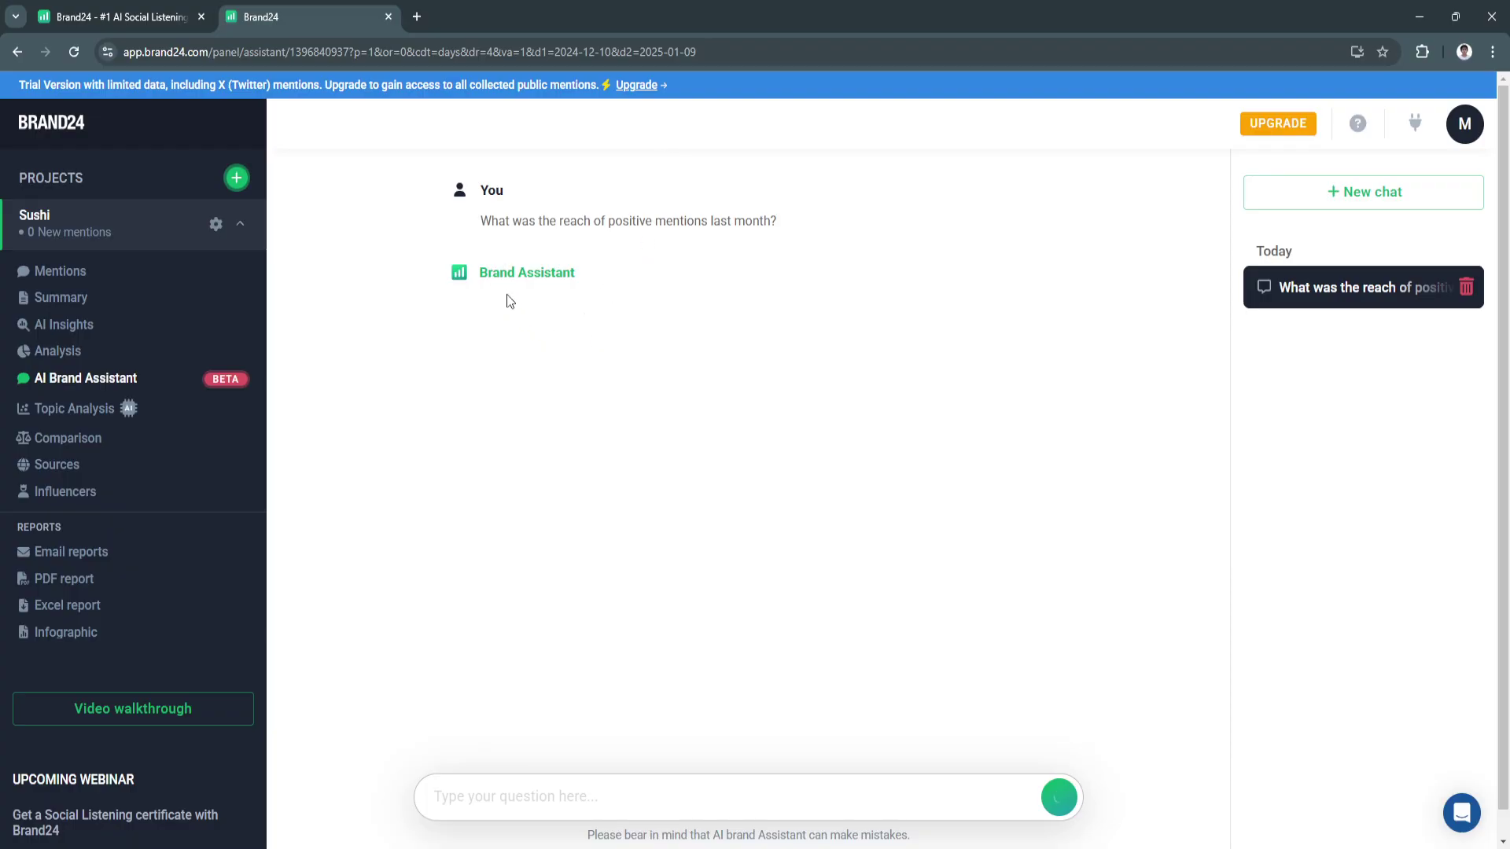
click(71, 408)
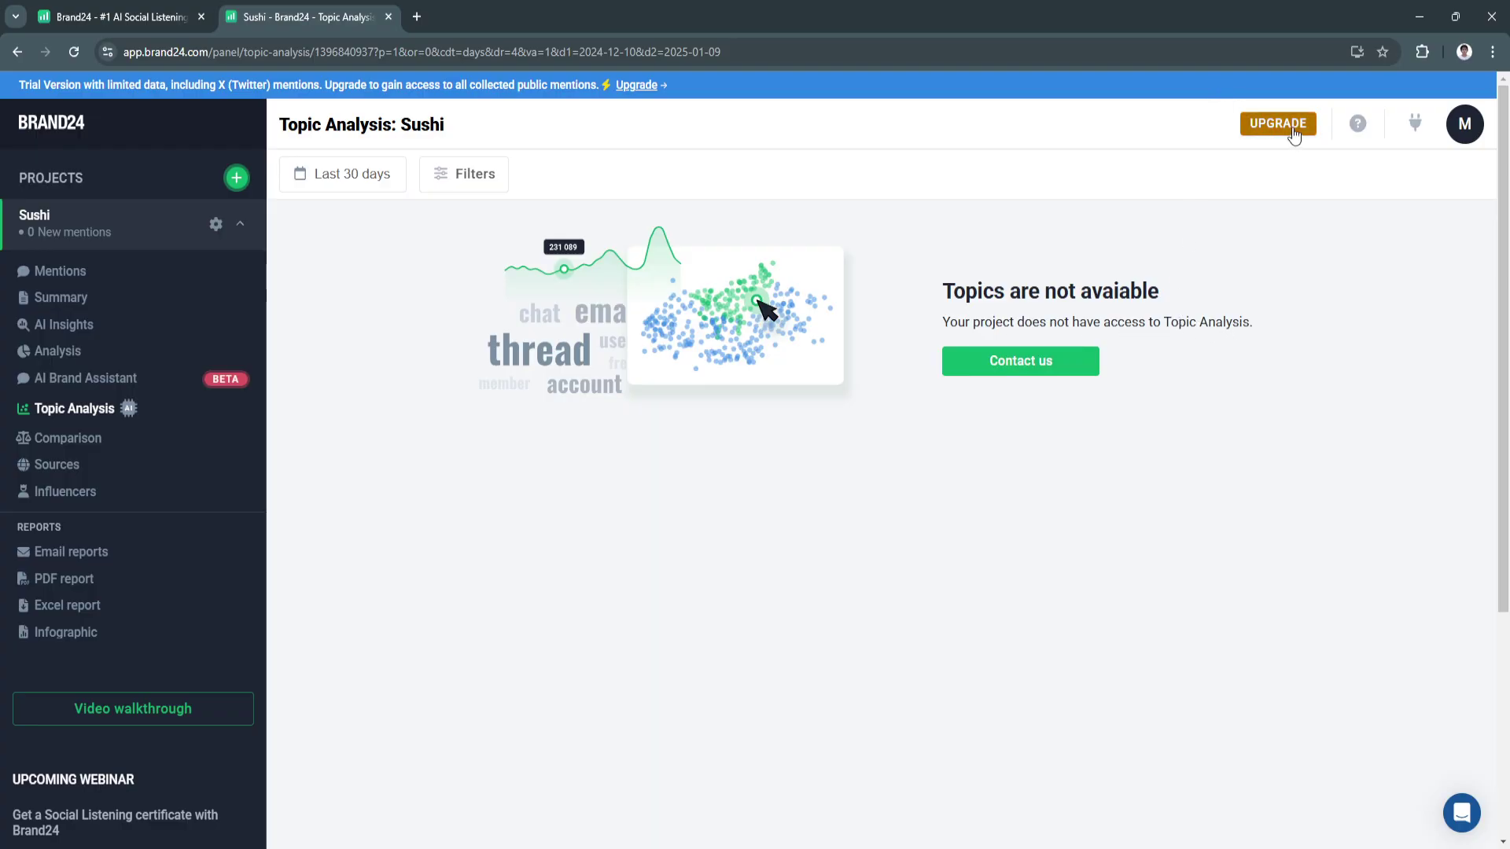
- Move from Topic Analysis to the project Comparison page
click(99, 440)
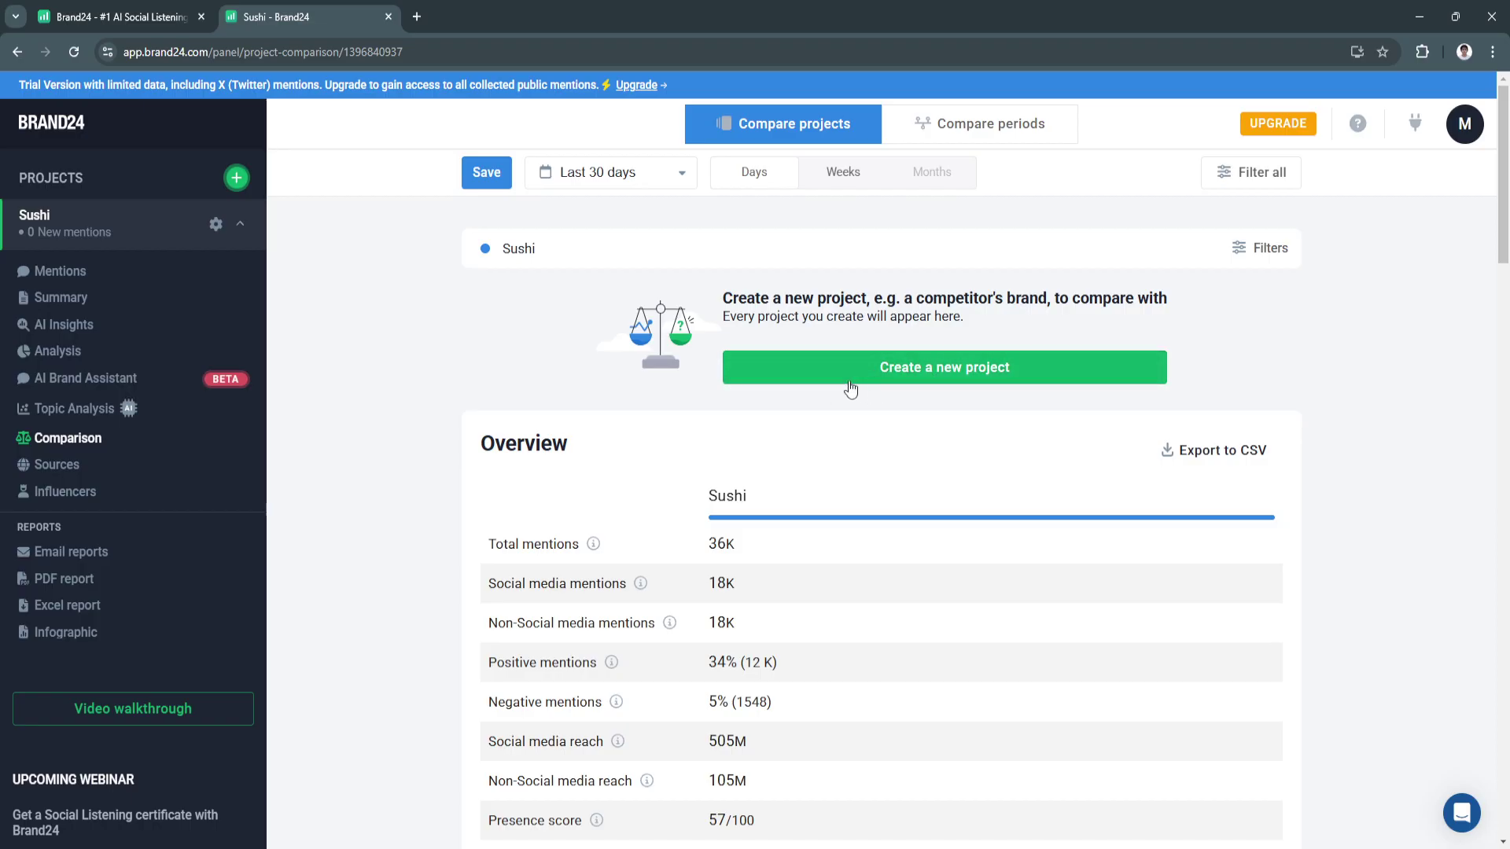
scroll(537, 419, down, 1)
scroll(520, 440, up, 1)
- Open the Sources list ranking sites mentioning Sushi by visits
click(57, 466)
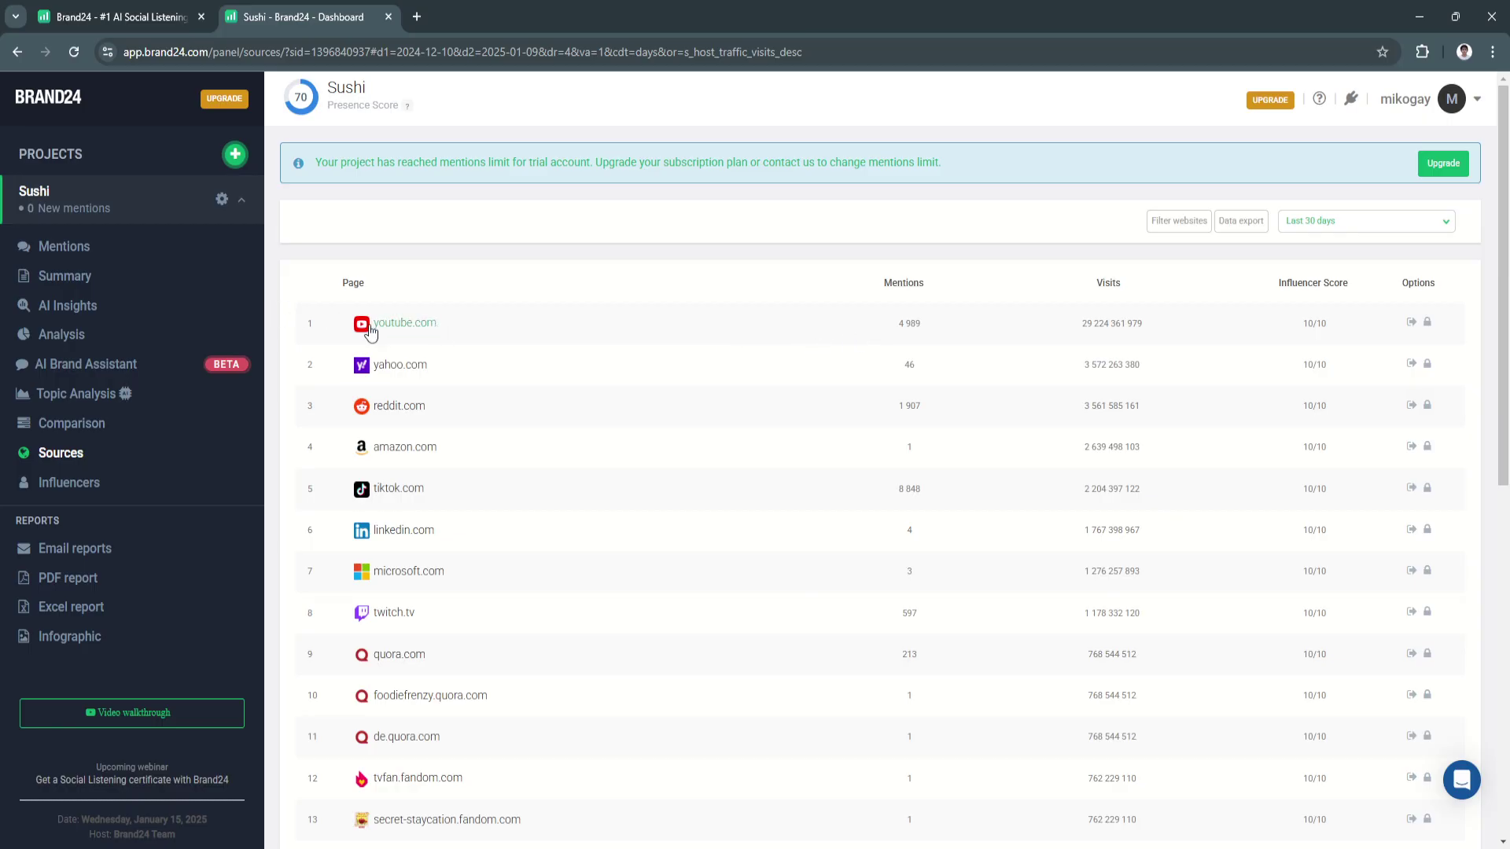
- Open the Influencers list ranked by follower count
click(82, 482)
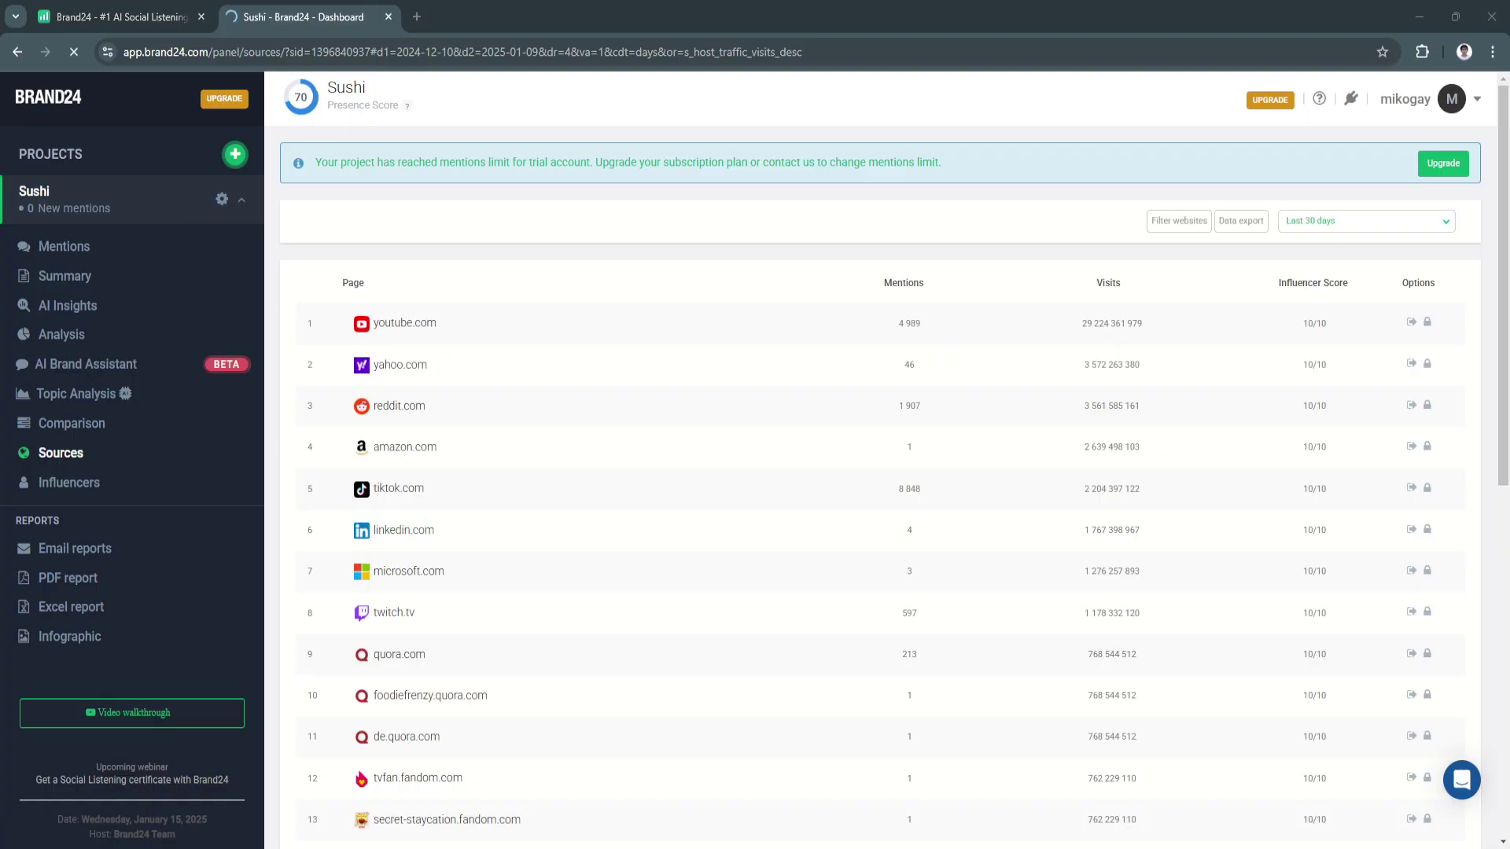